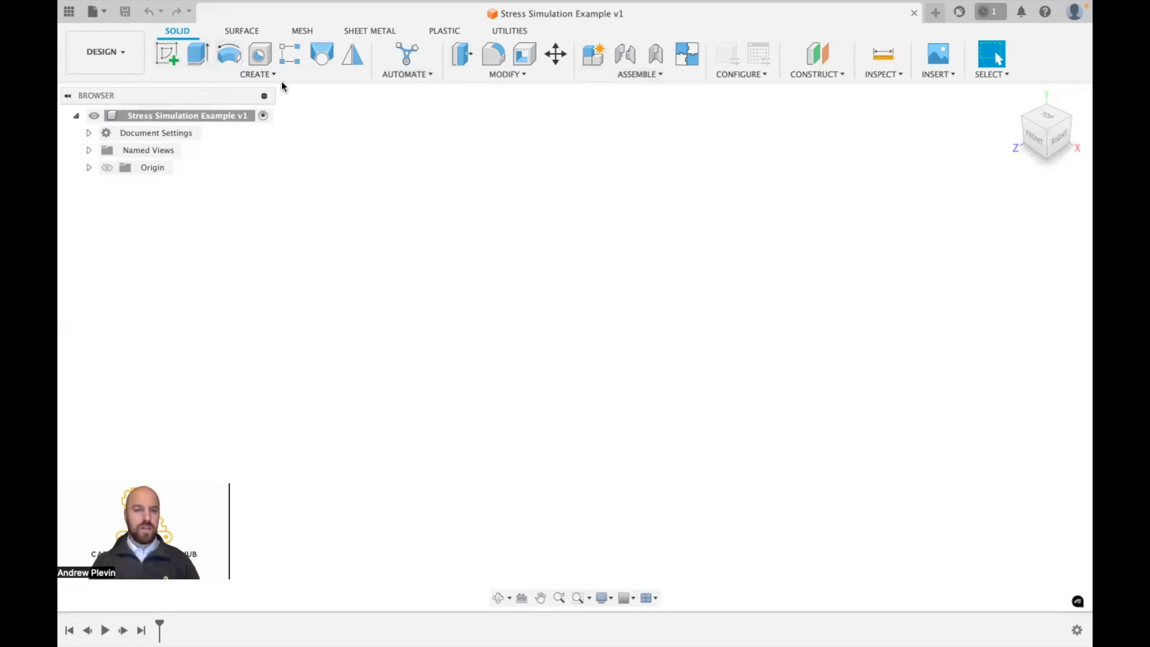
- Create a new sketch on the vertical XY front plane
click(231, 74)
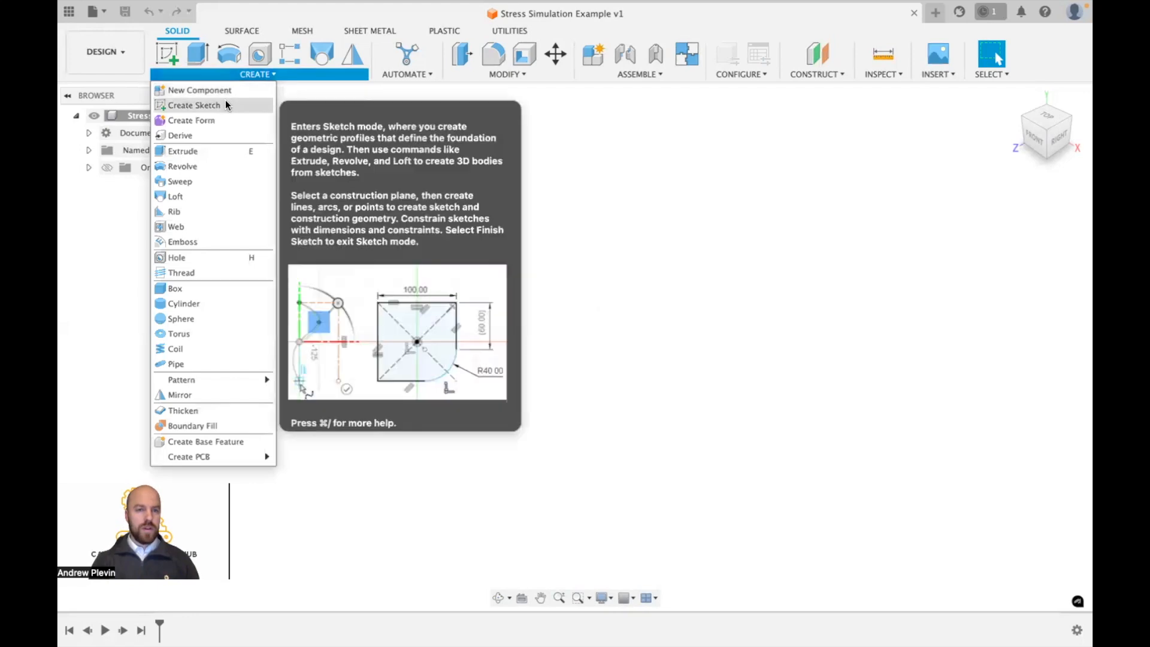
click(224, 105)
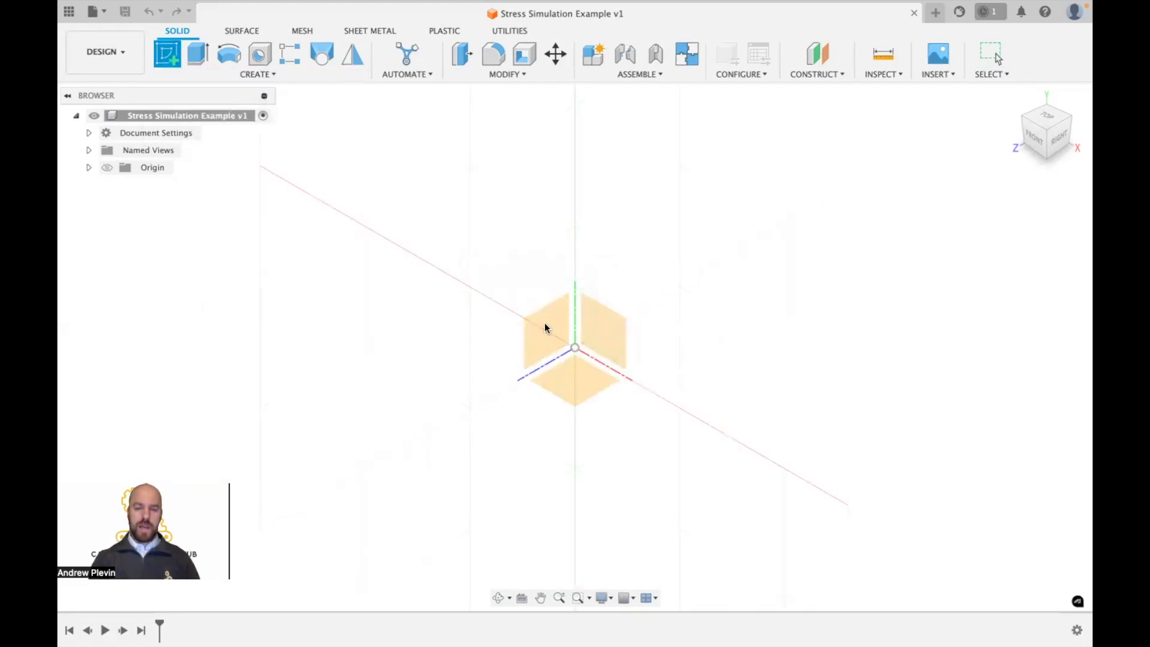
click(609, 334)
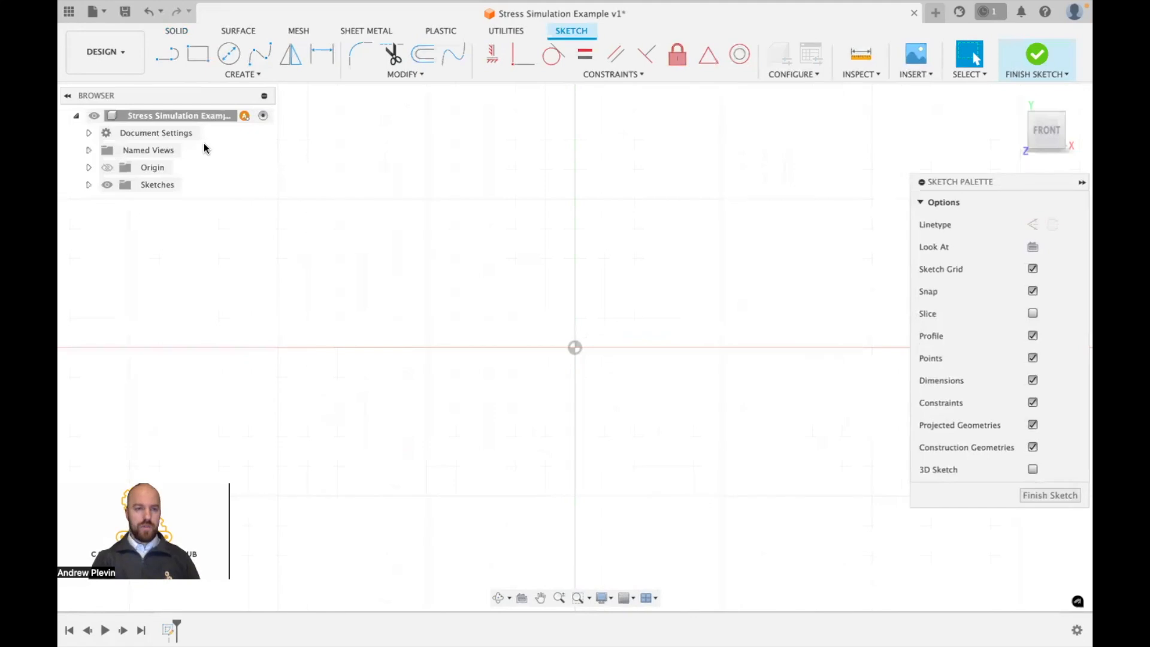
- Draw a two-point rectangle from the origin, 50 mm high and 500 mm wide, as the bottom flange
click(197, 58)
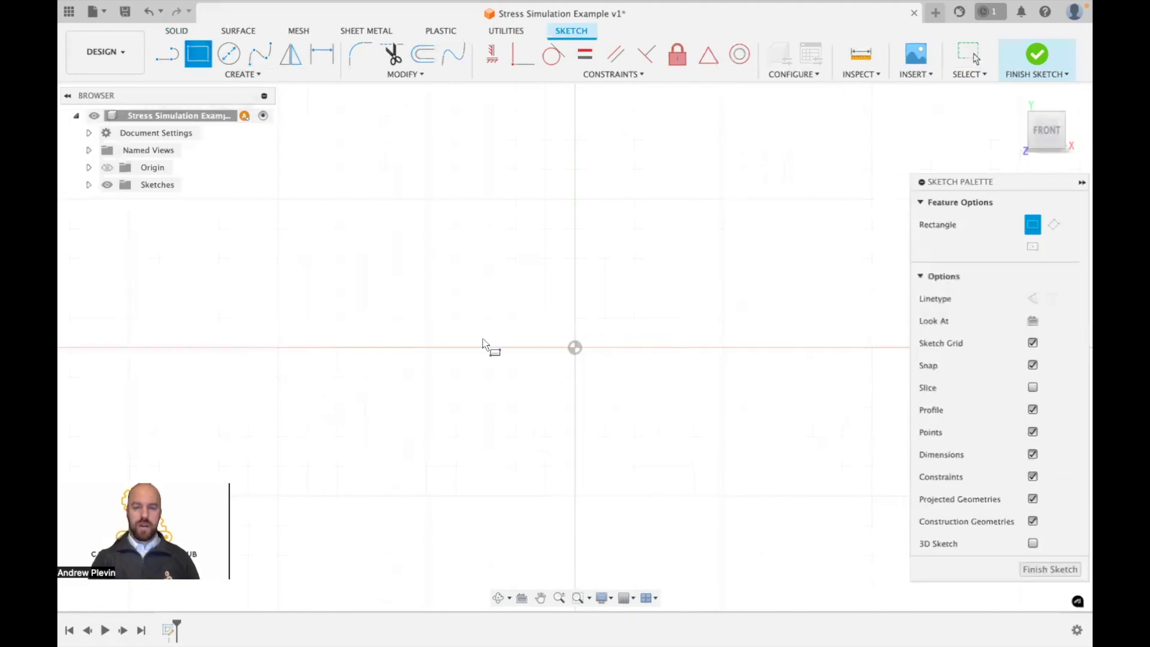
click(576, 348)
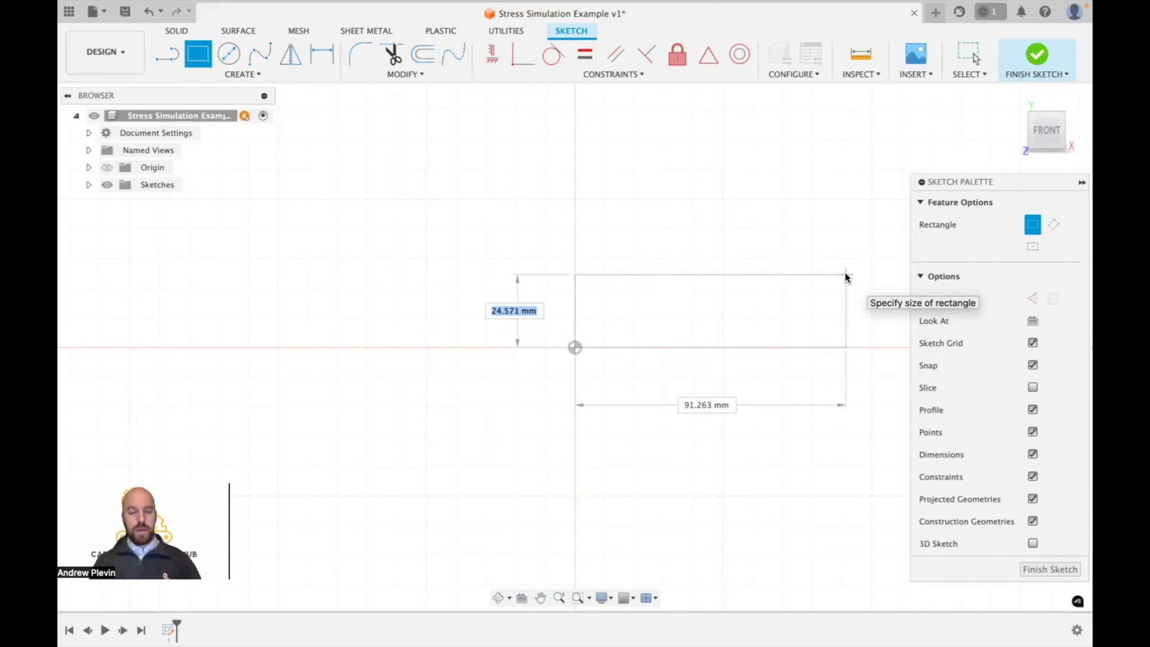
text(50)
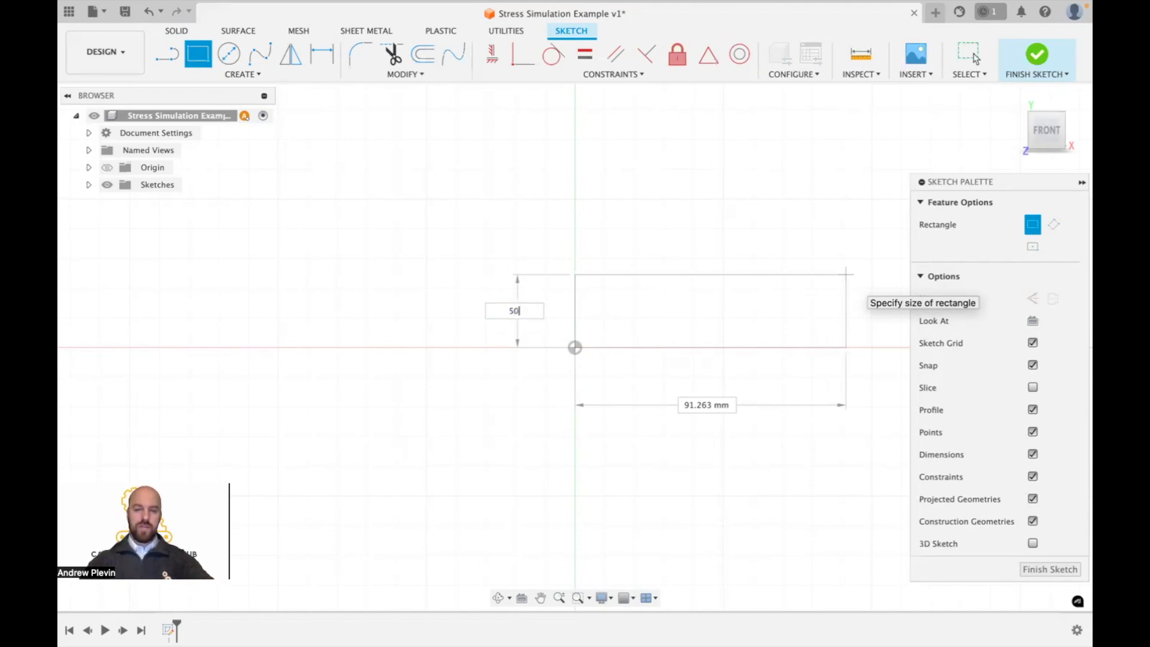
key(Tab)
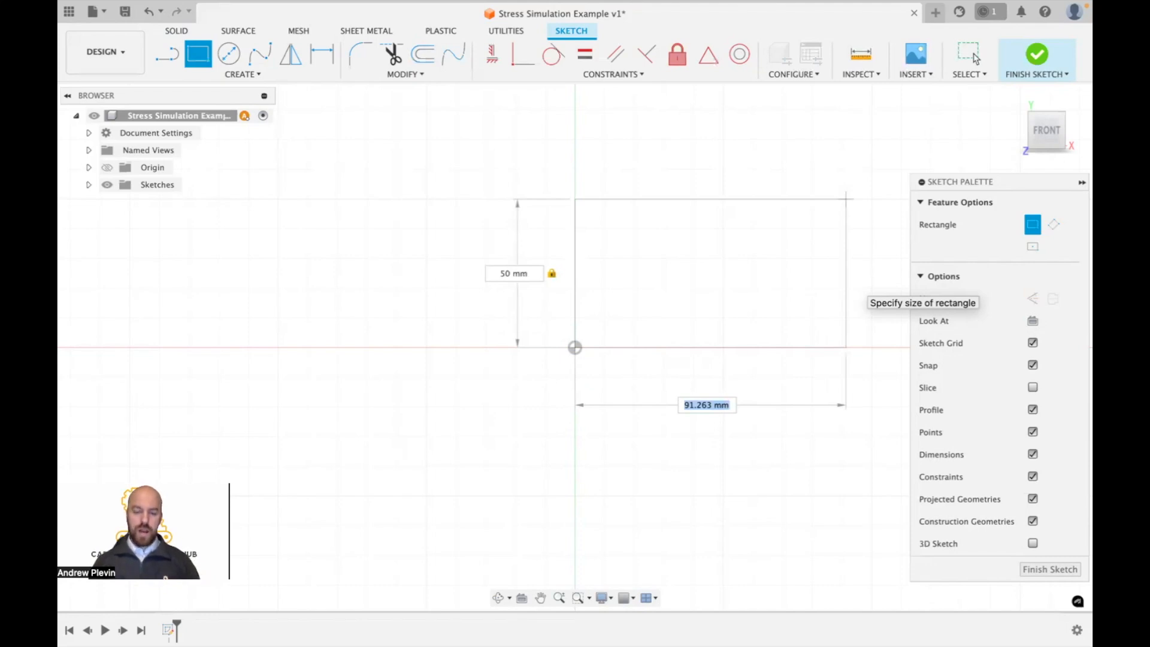
text(500)
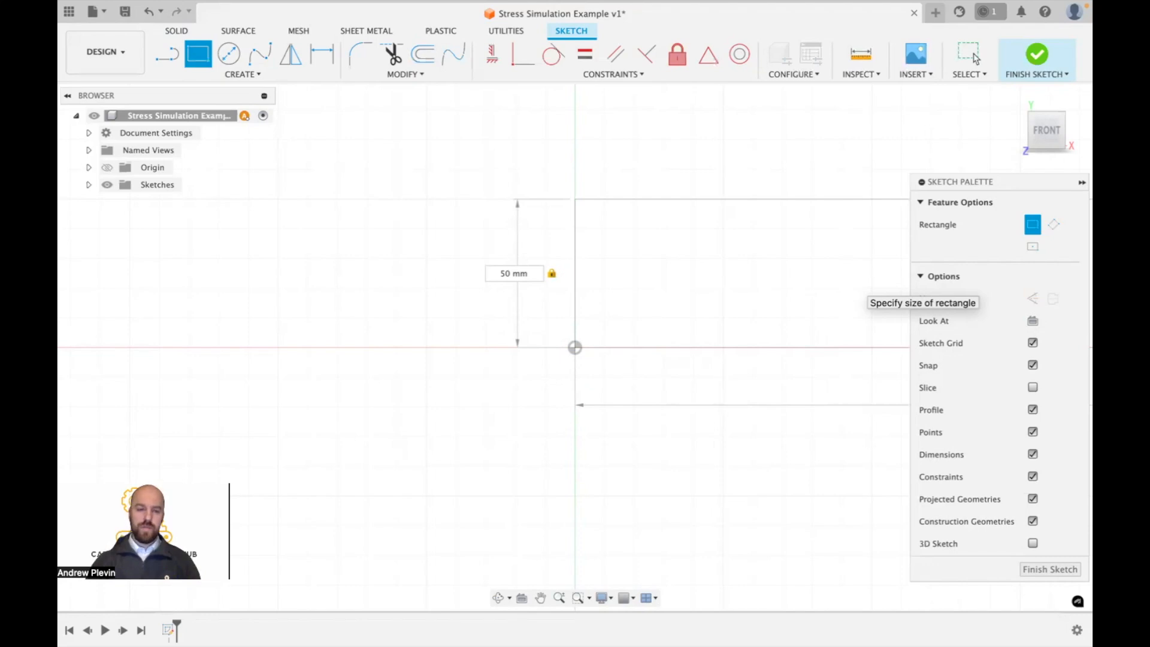
key(Return)
key(Escape)
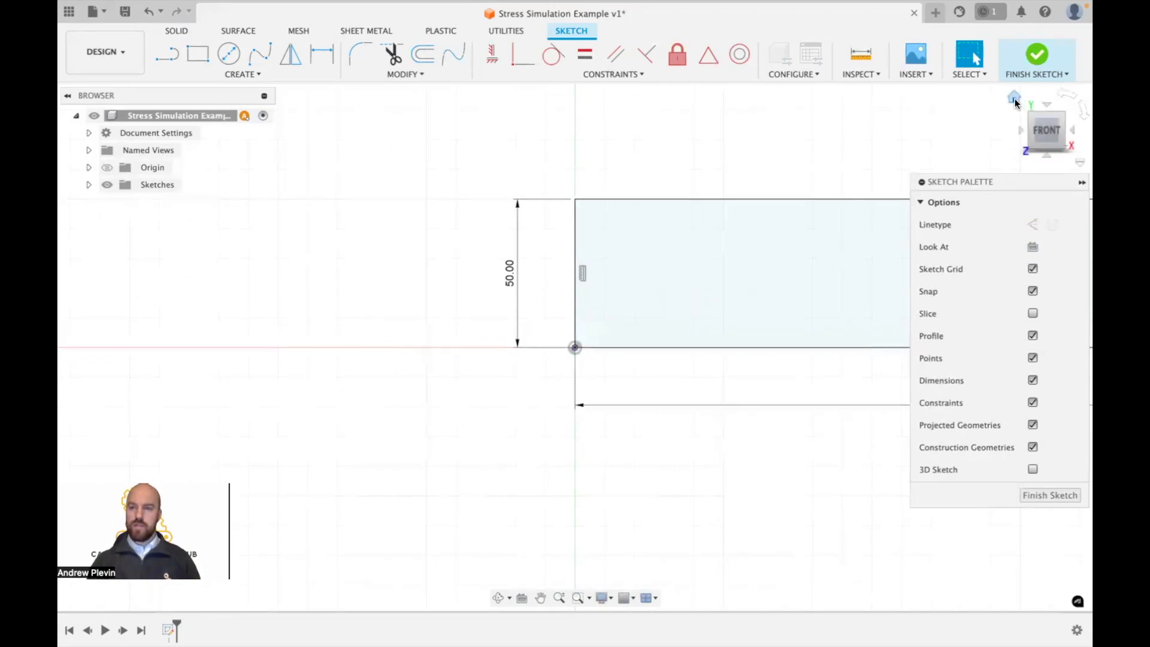
- Draw a vertical construction line about 150 mm long upward from the midpoint of the bottom flange's upper edge
click(1014, 99)
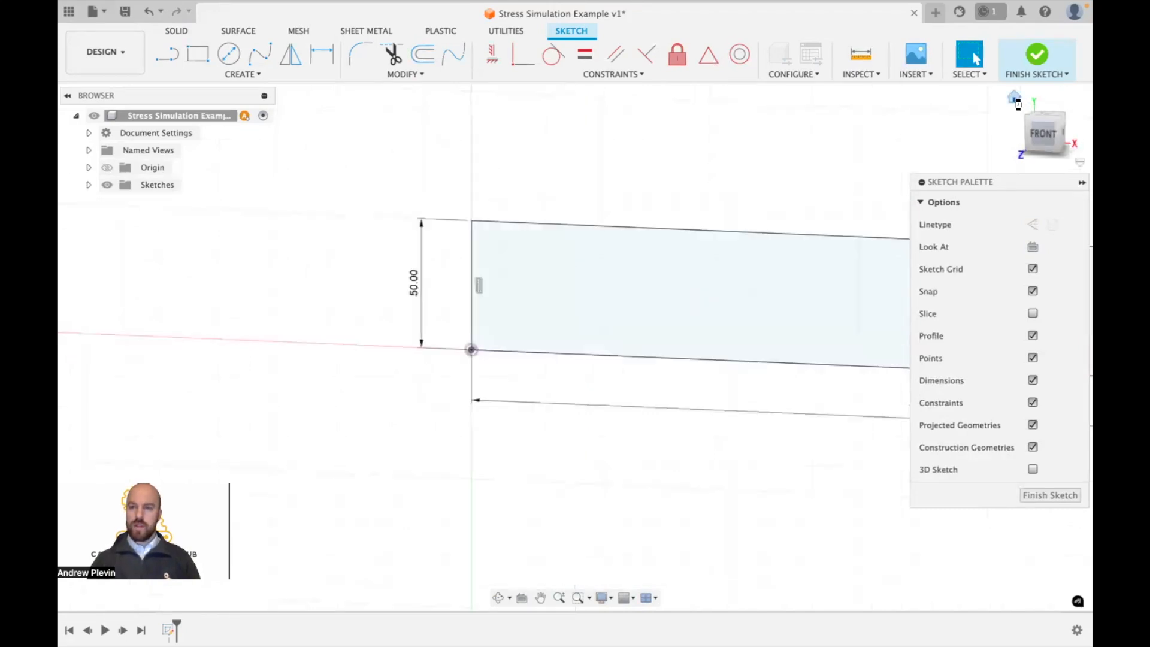
click(1034, 140)
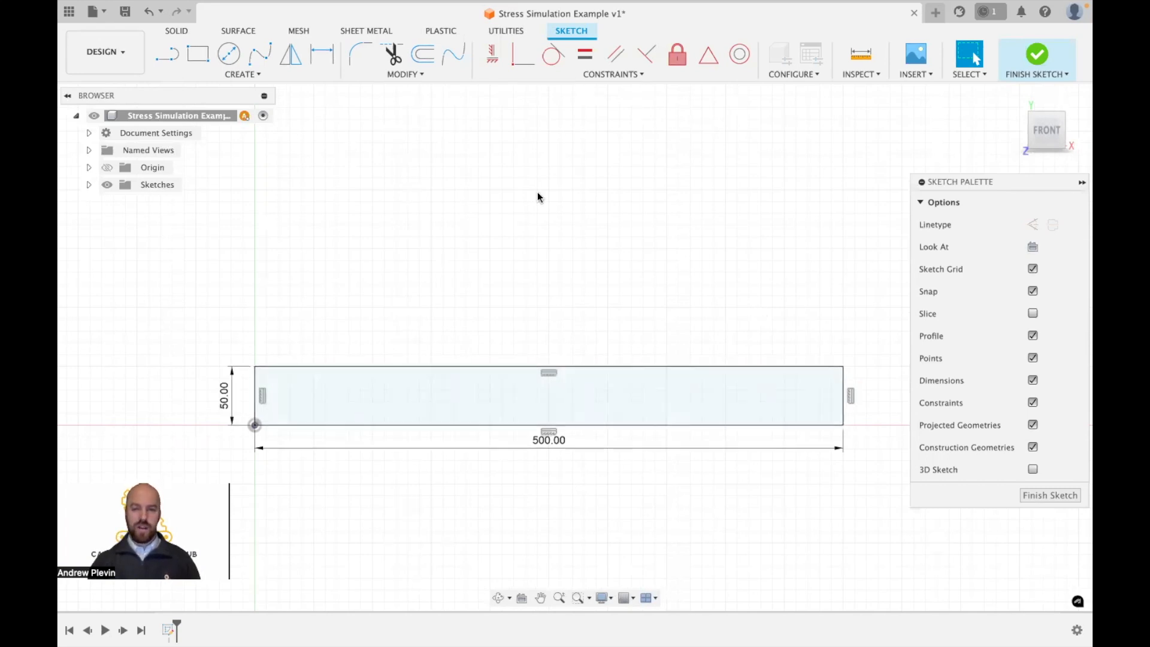
click(163, 58)
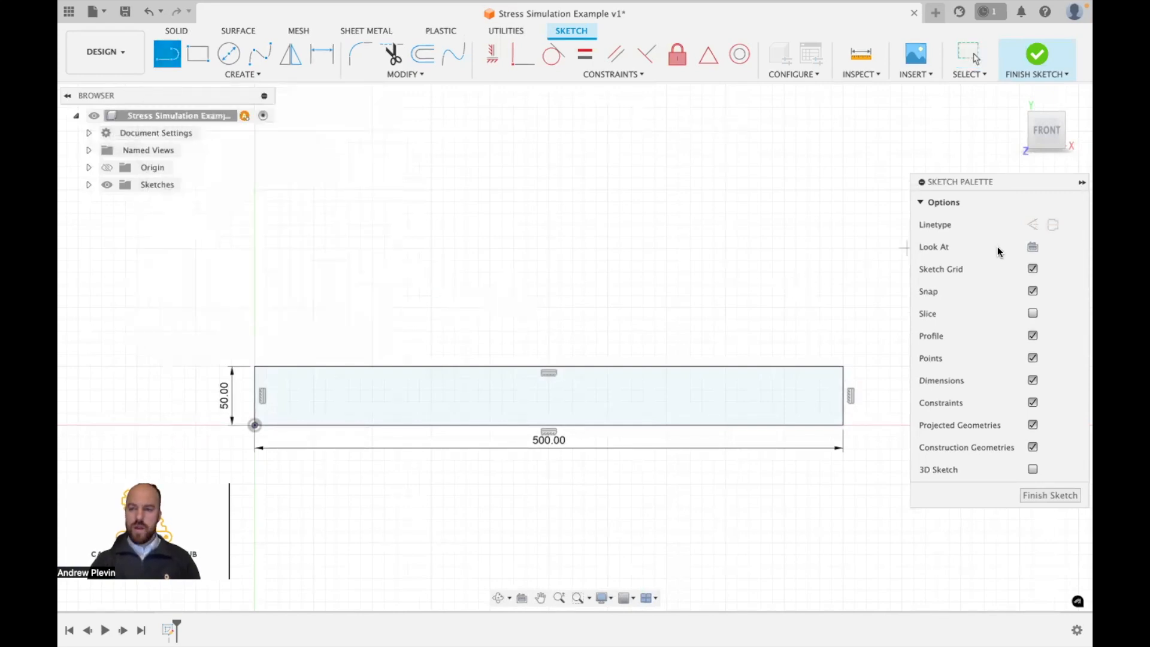
click(1035, 228)
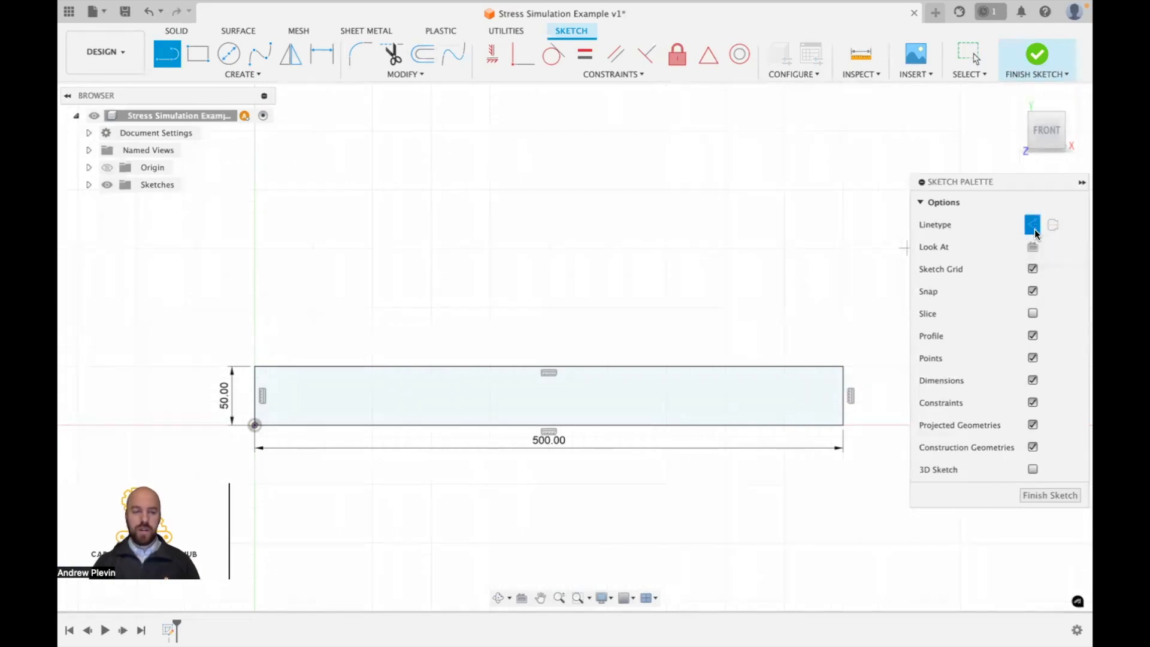
click(548, 366)
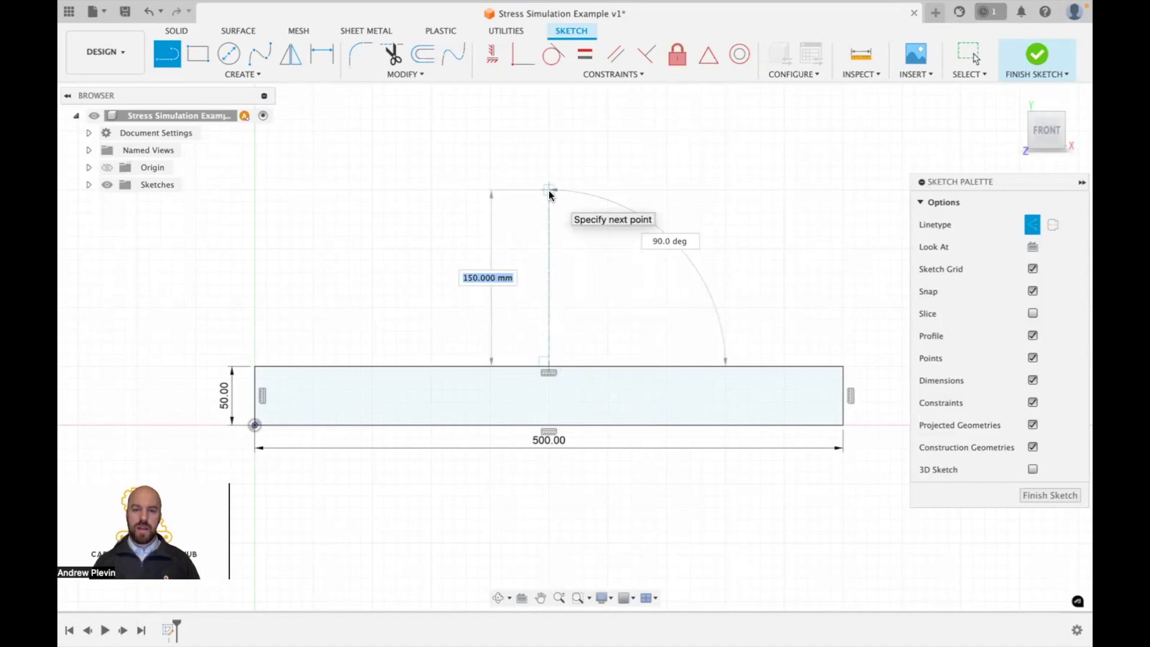
click(549, 192)
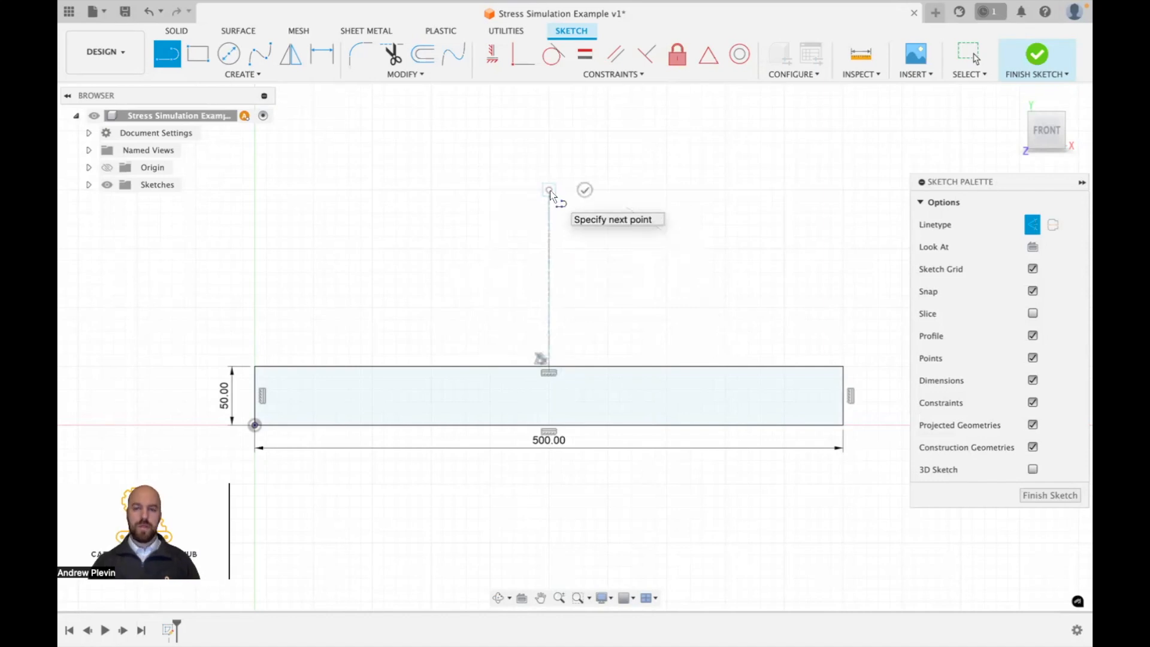
click(585, 191)
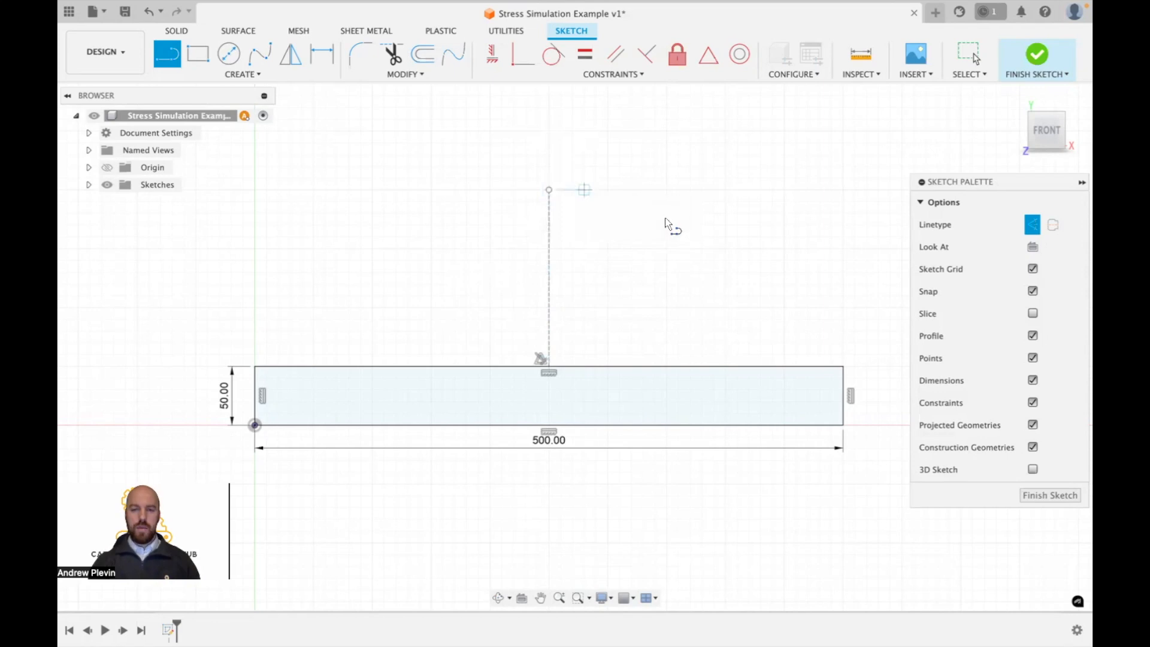
key(Escape)
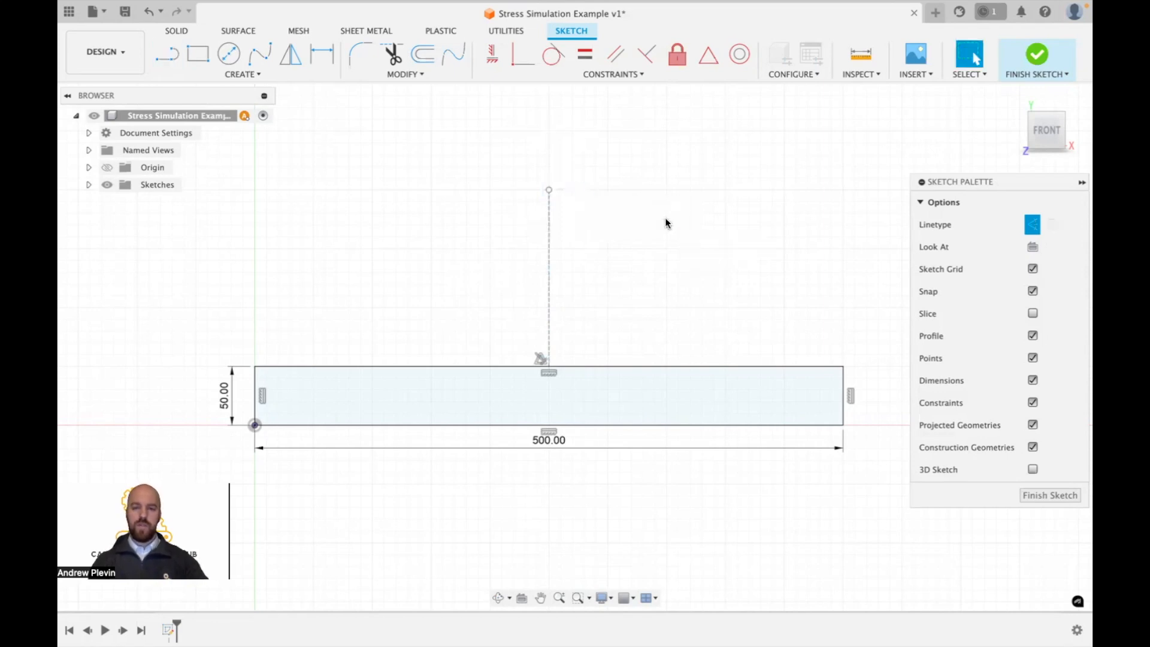
click(1033, 227)
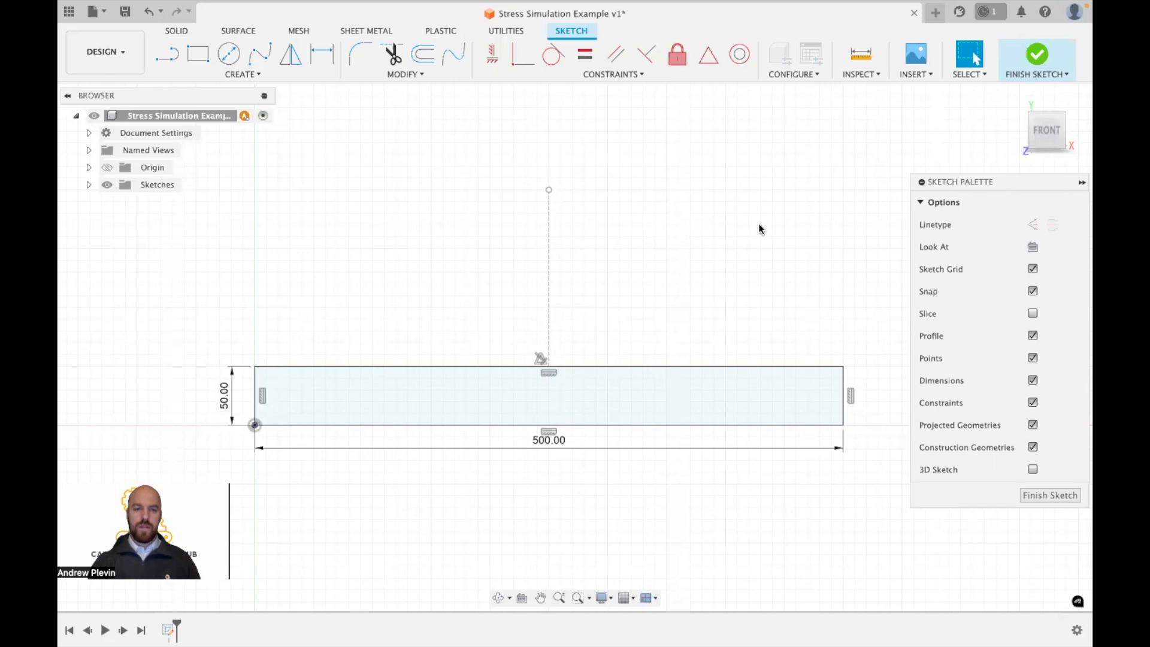
- Draw a center rectangle on the construction line's upper endpoint, reaching down to the bottom flange, 300 mm high and 200 mm wide
click(271, 81)
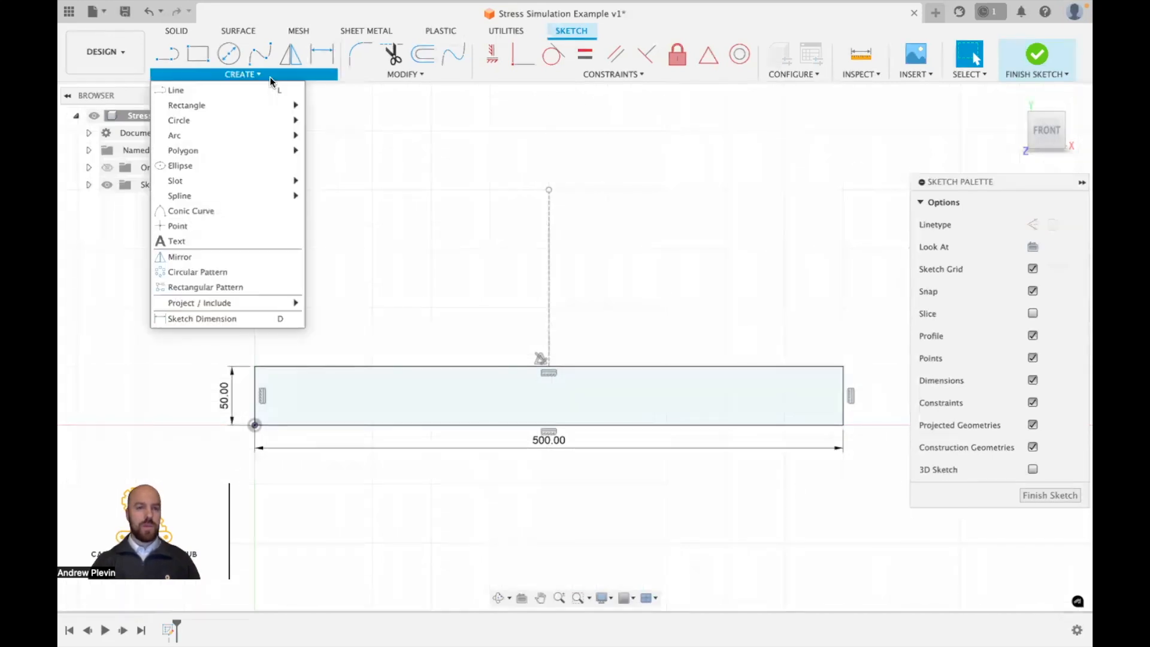
mouse_move(251, 106)
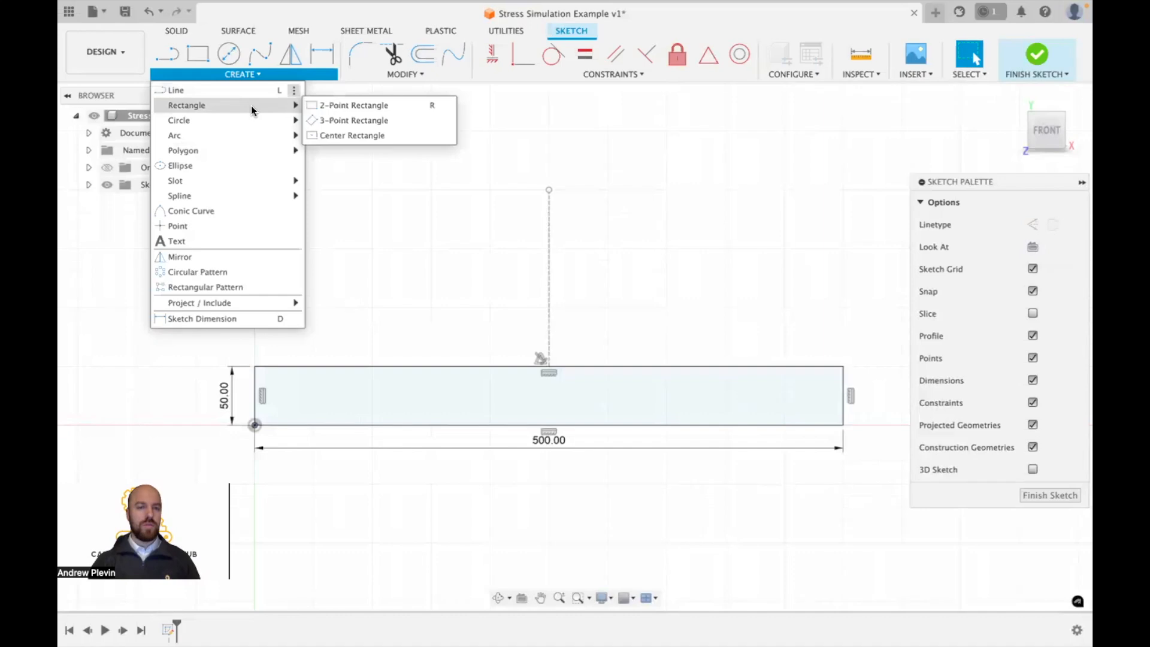
click(384, 136)
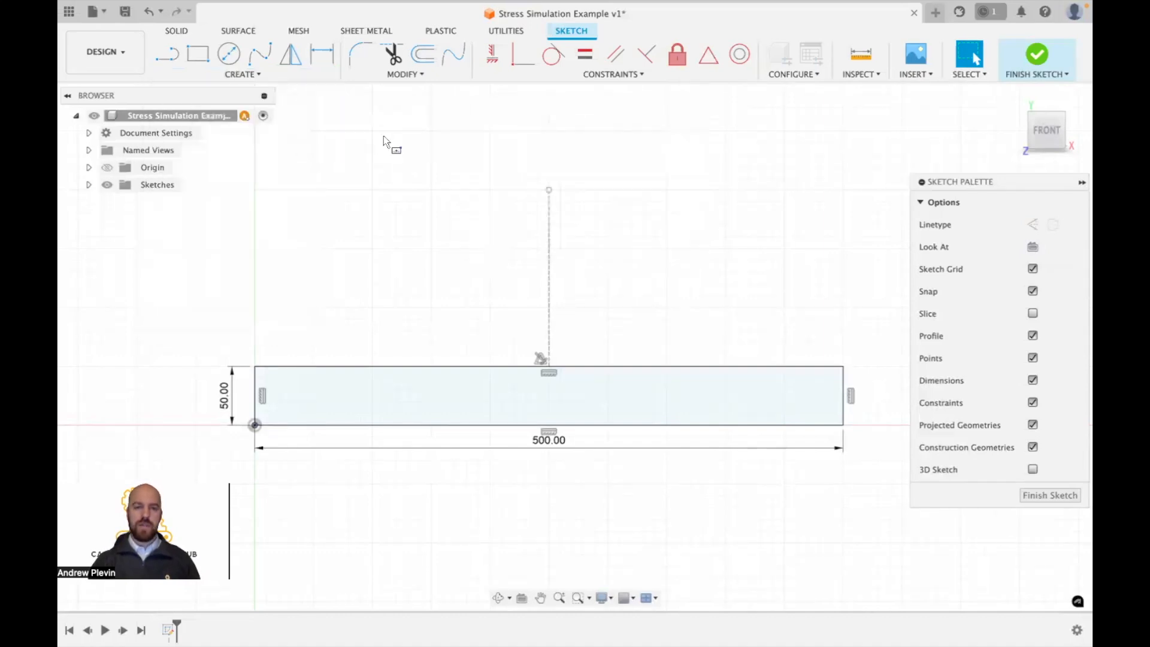
click(549, 191)
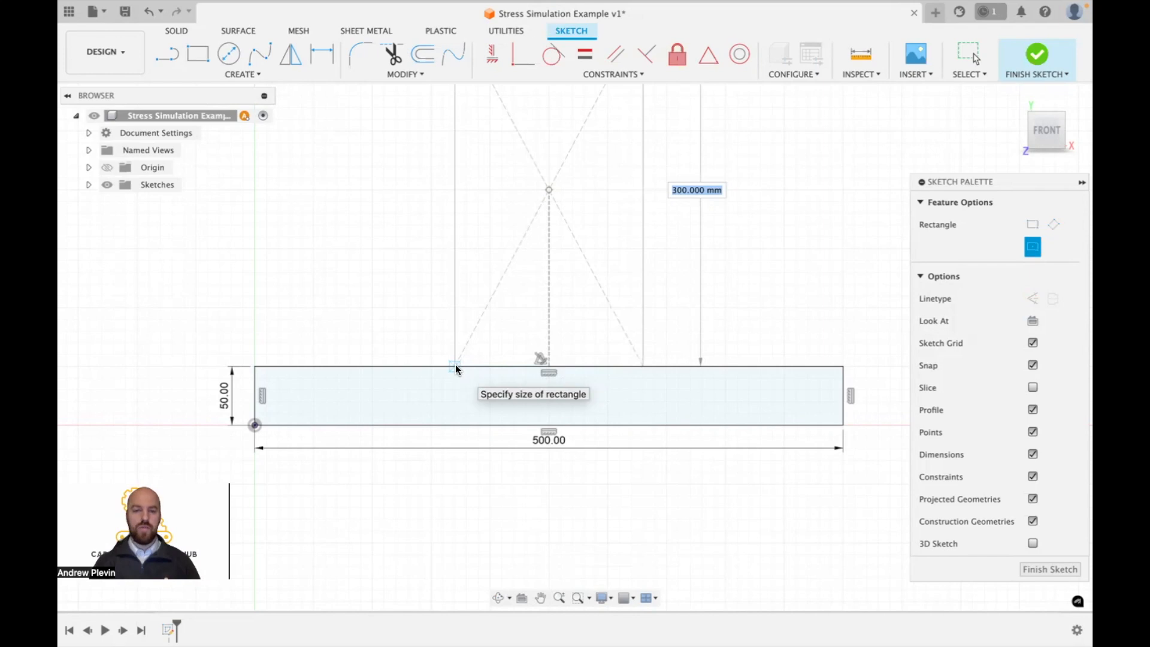
scroll(455, 369, down, 2)
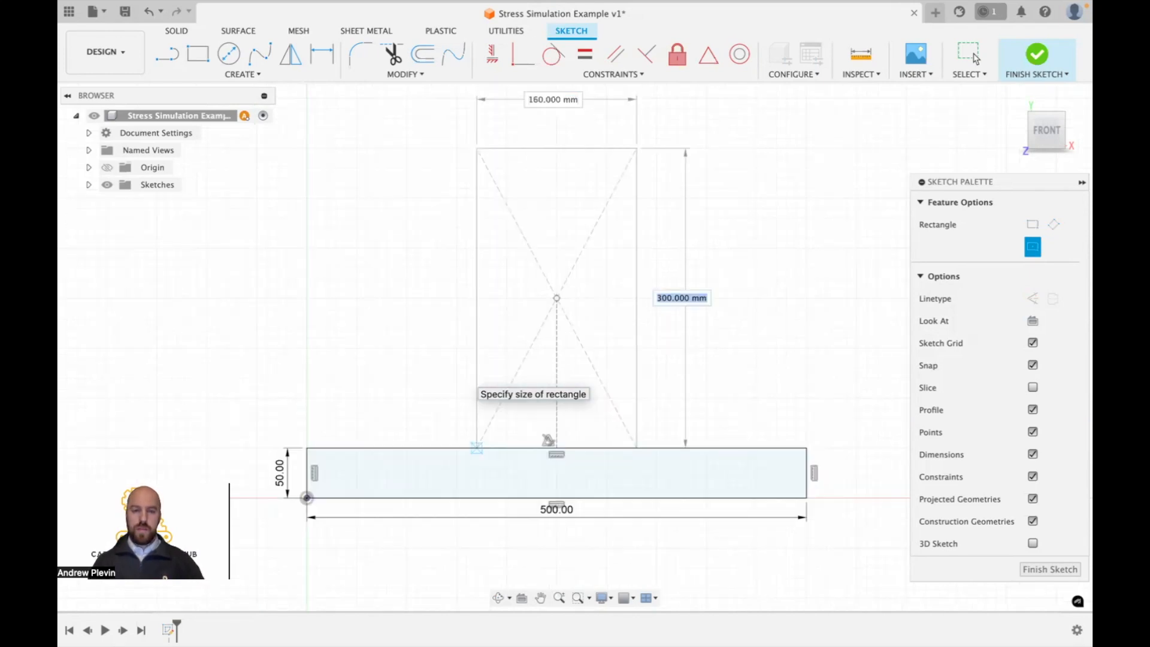
key(Tab)
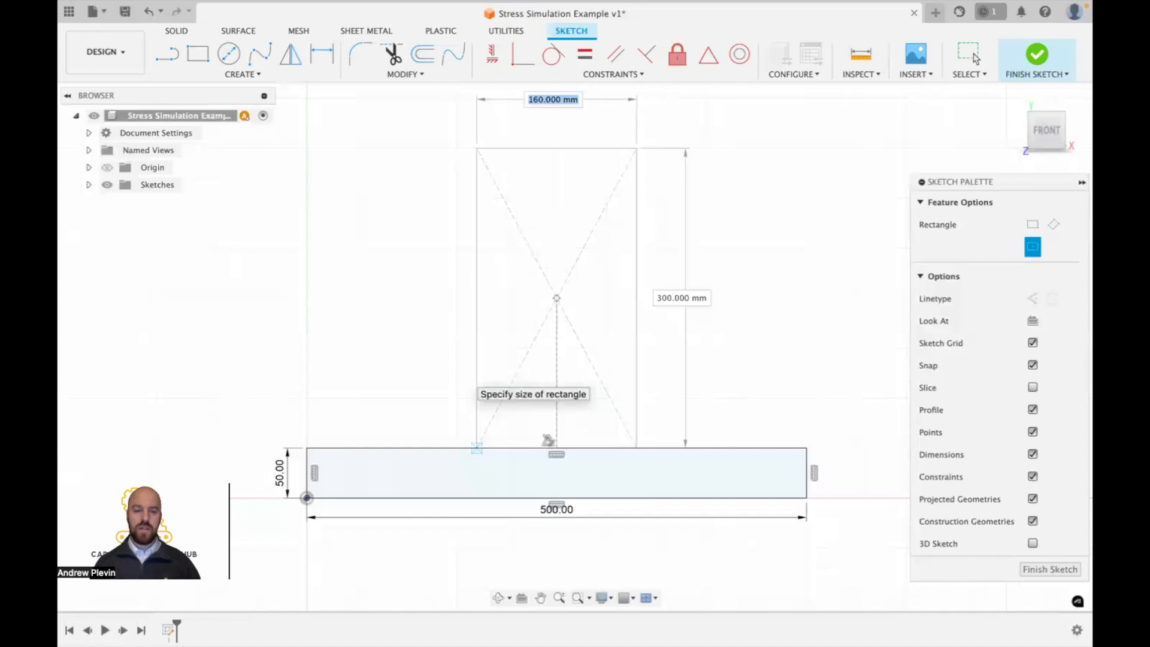
text(200)
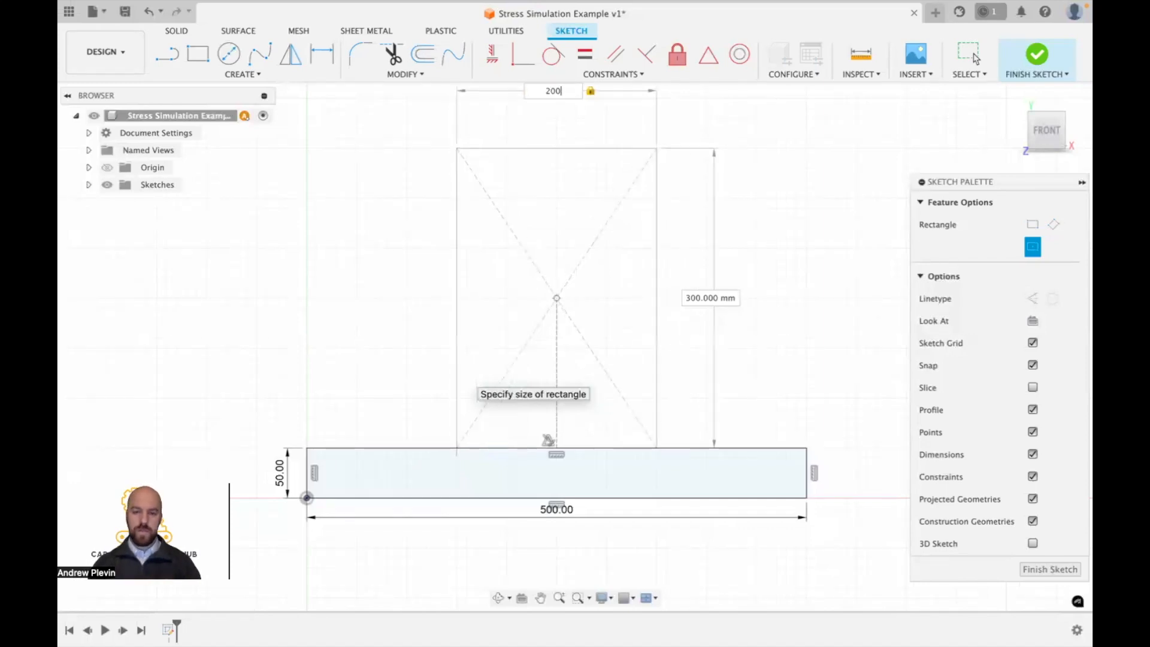
key(Return)
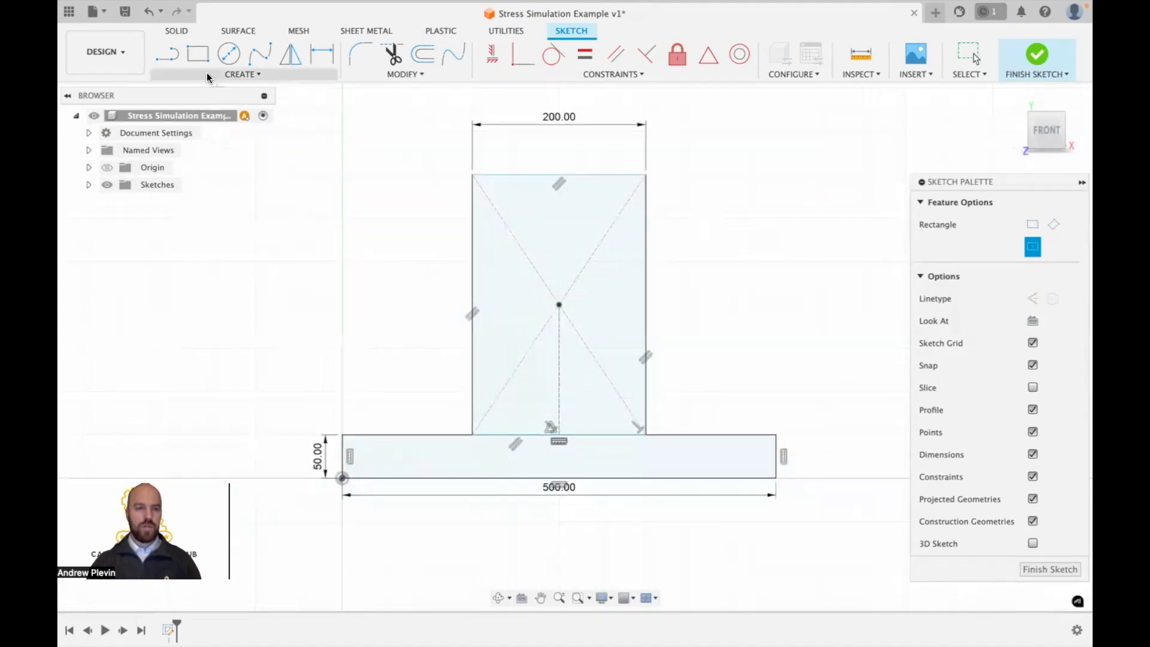
- Draw a top flange rectangle resting on the web's upper edge, aligned with both ends of the bottom flange, and finish the sketch
click(198, 54)
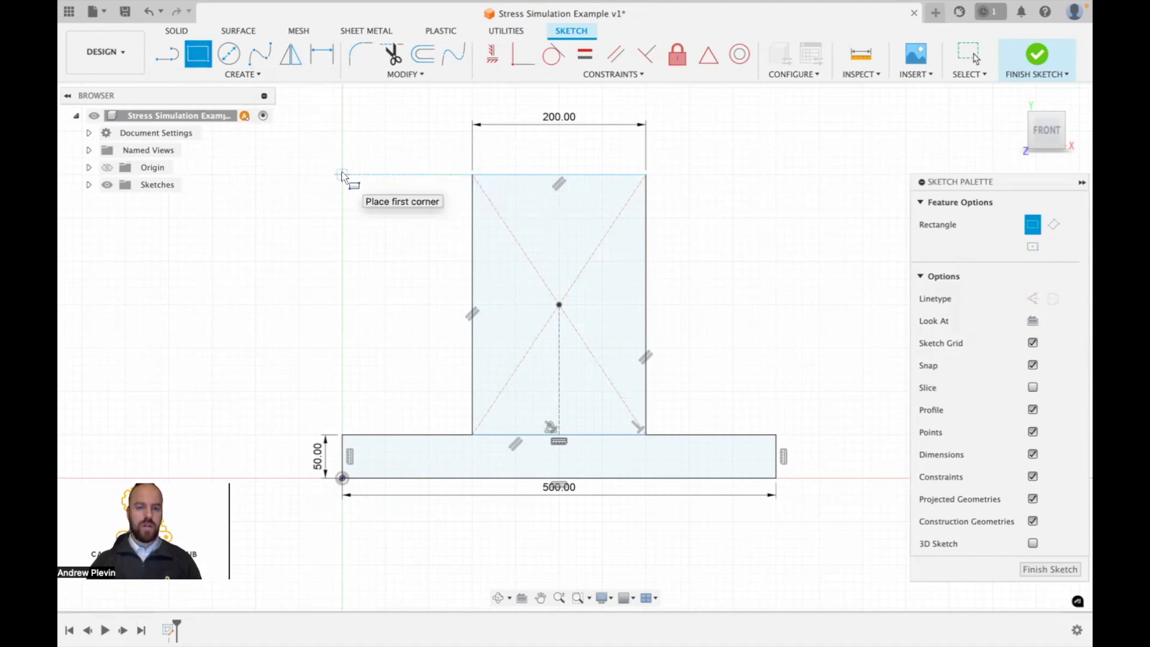
click(341, 172)
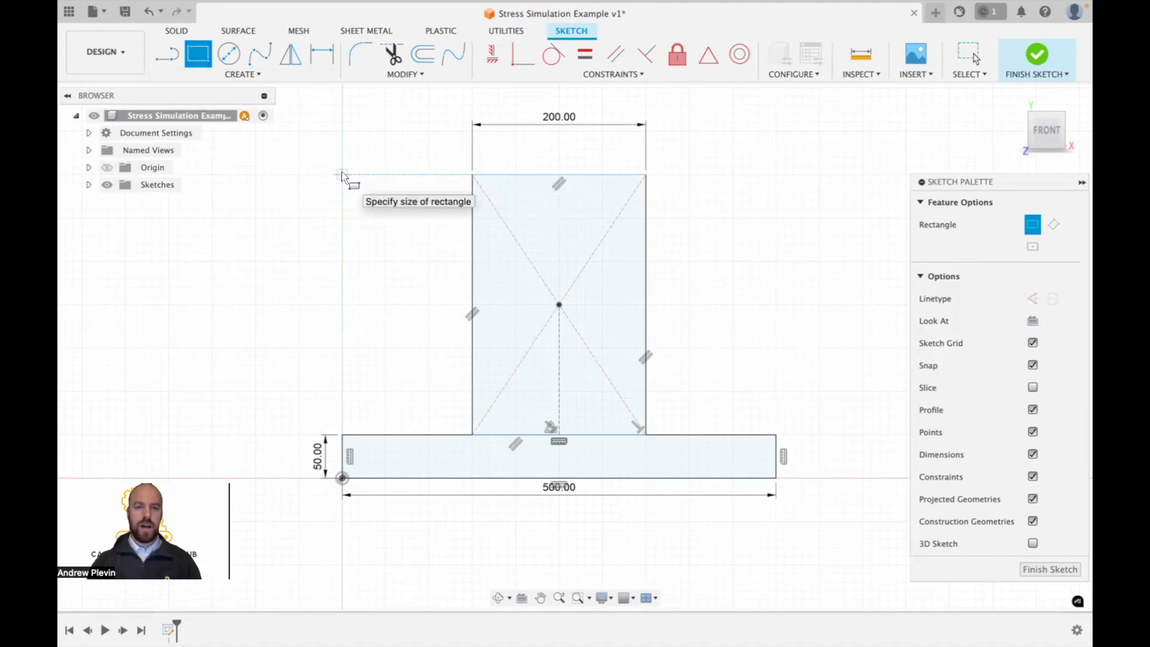
click(776, 133)
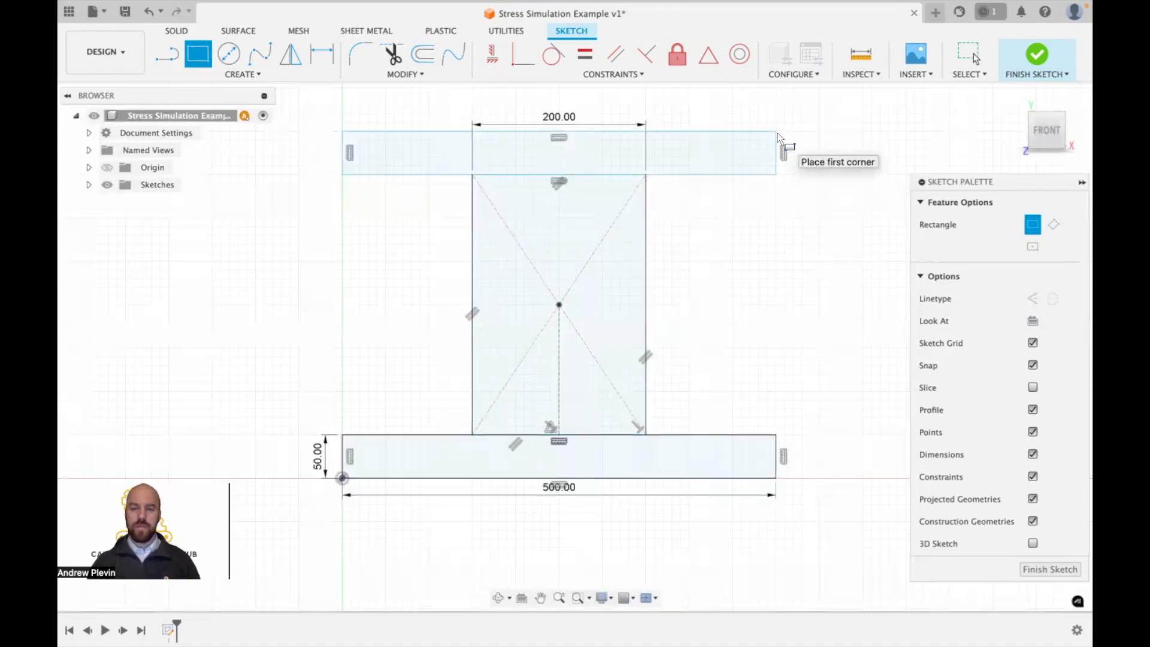
click(1032, 57)
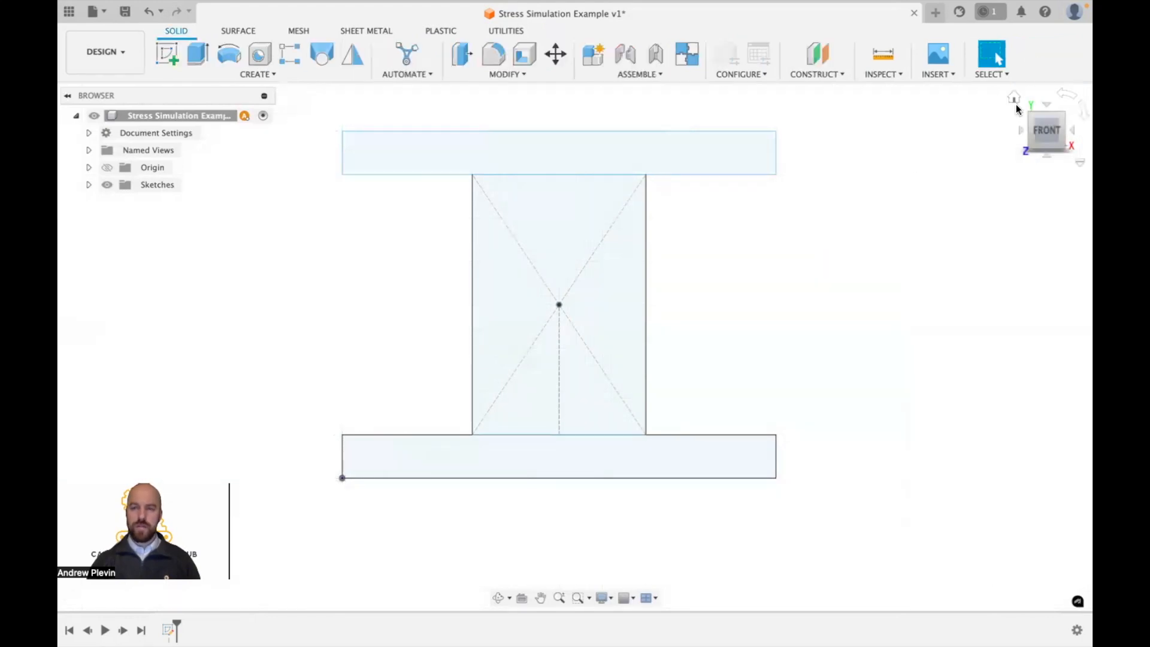
- Extrude both flange profiles and the web profile together 5000 mm as a new body
click(1014, 97)
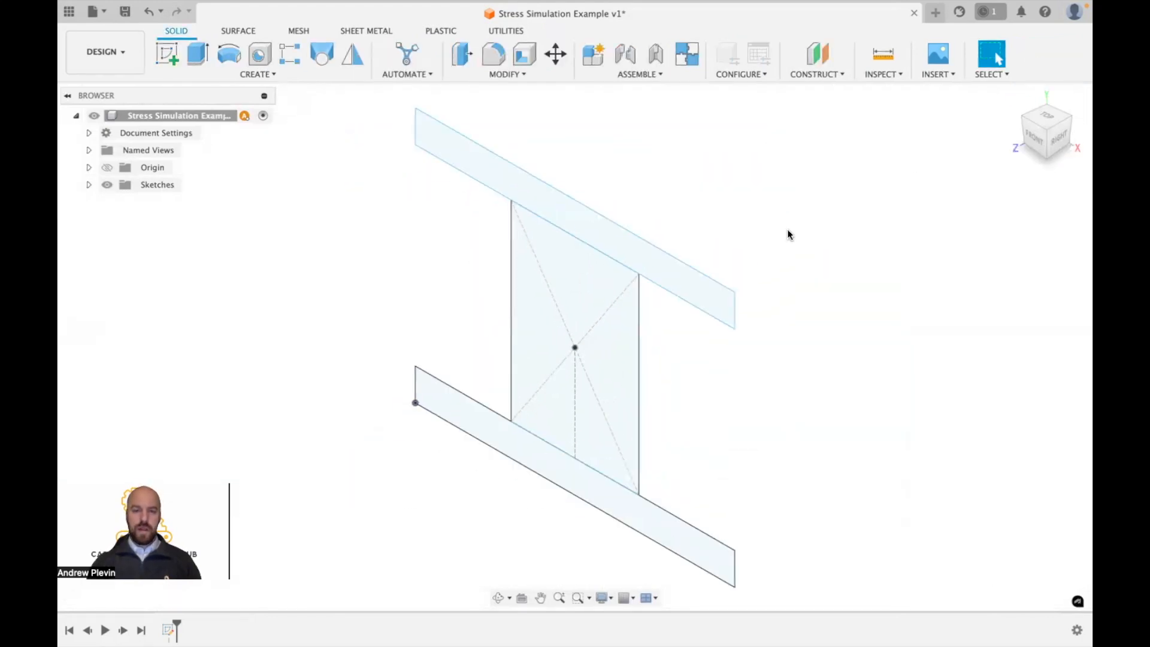
click(200, 55)
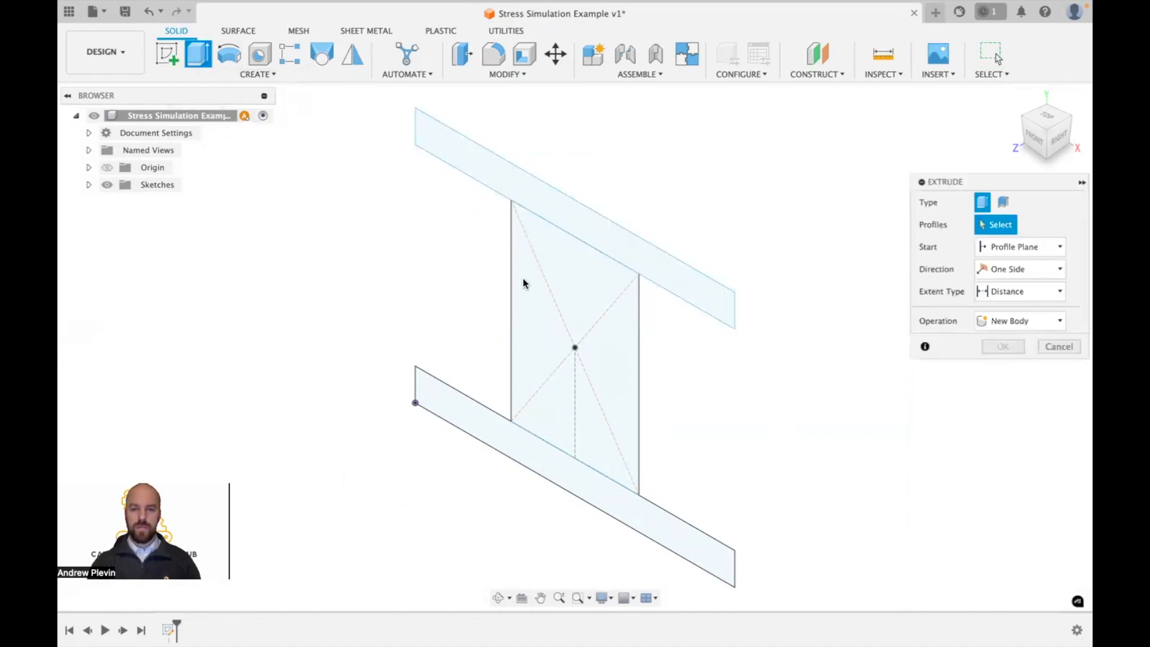
click(595, 236)
click(580, 353)
click(636, 515)
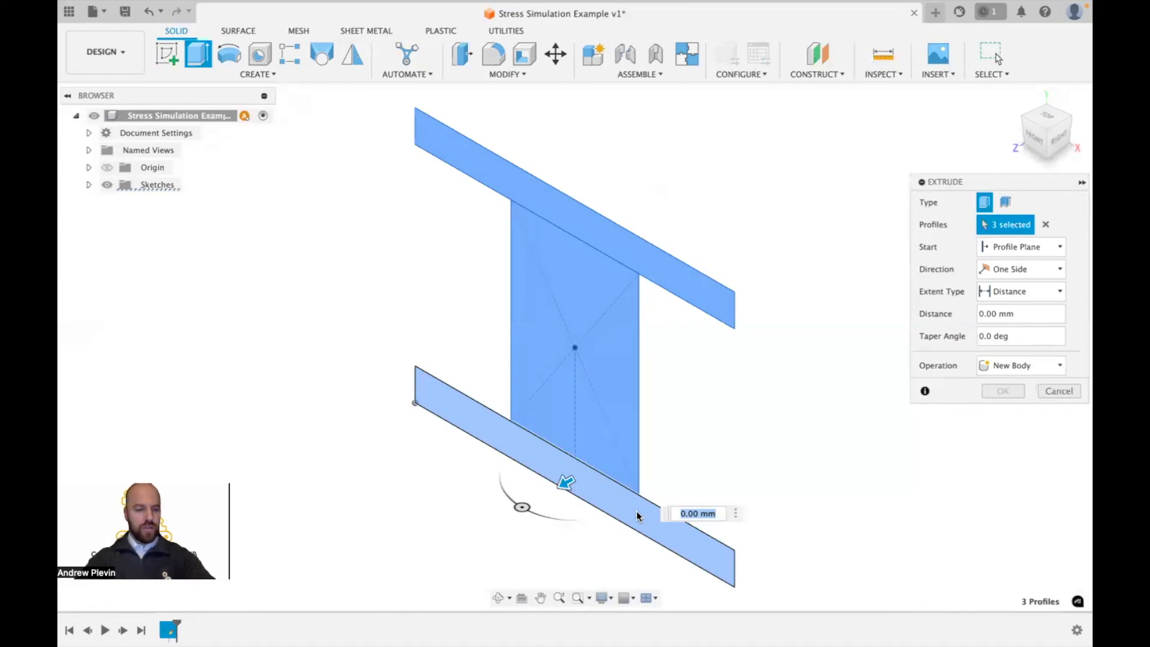
text(5m)
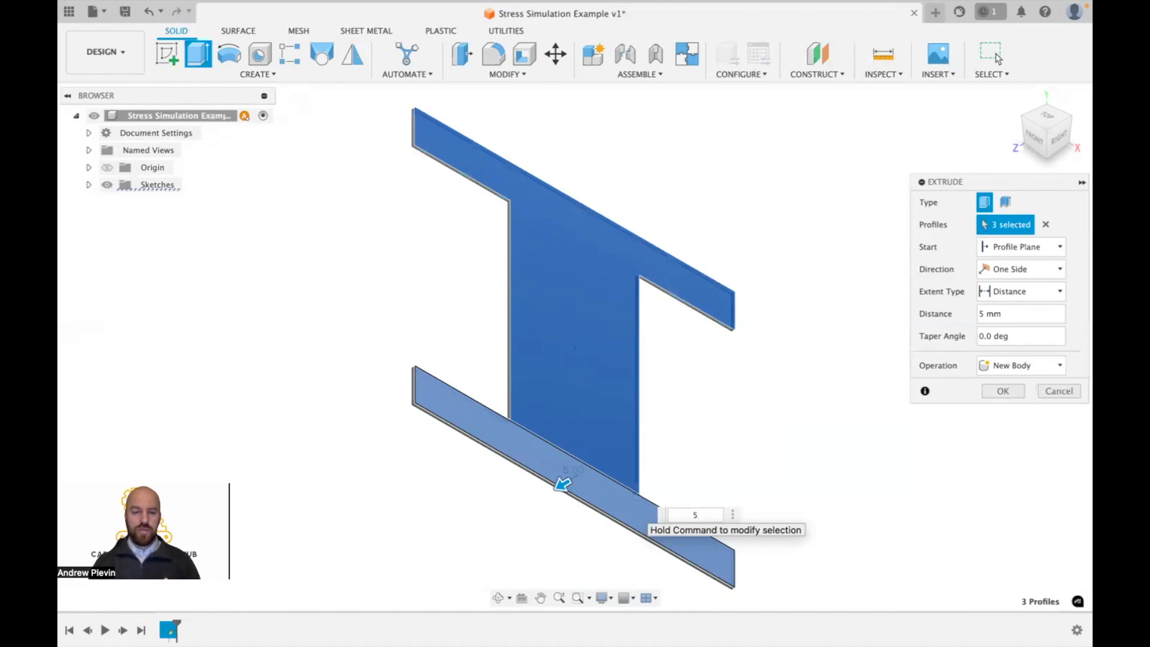
text(000)
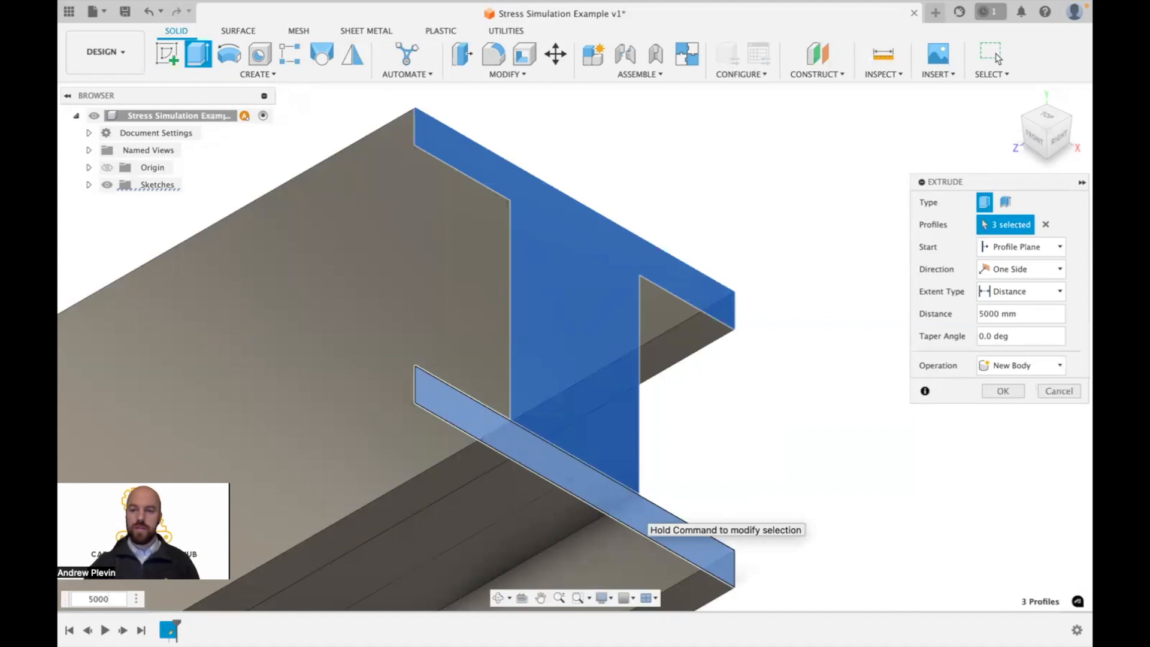
key(Return)
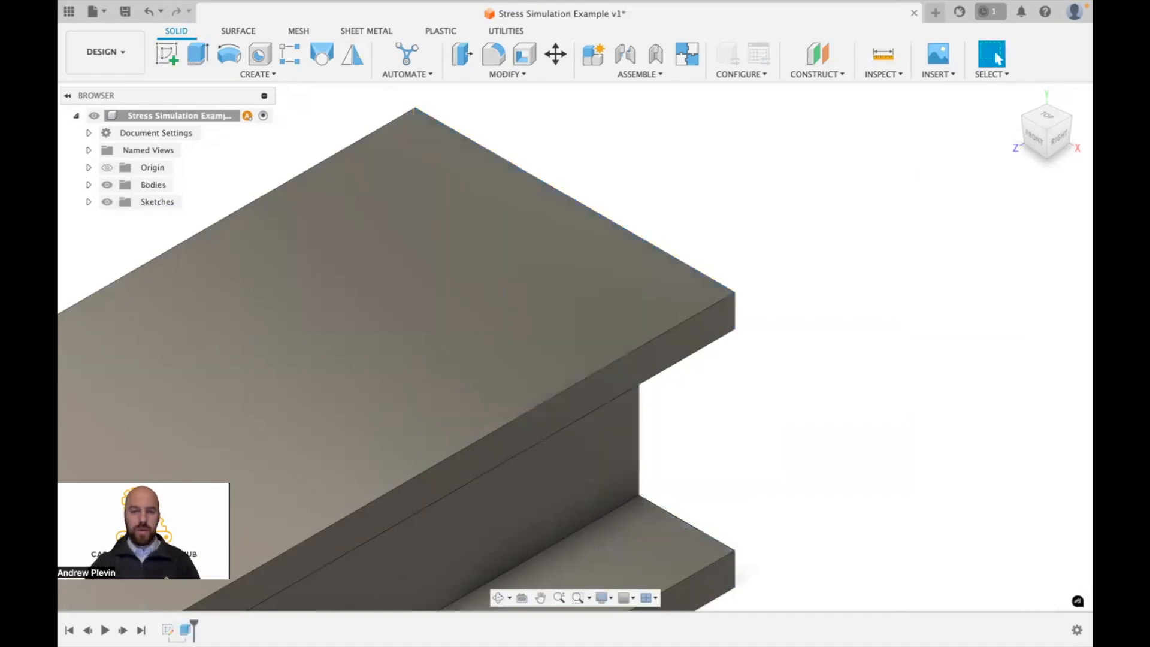
click(1014, 97)
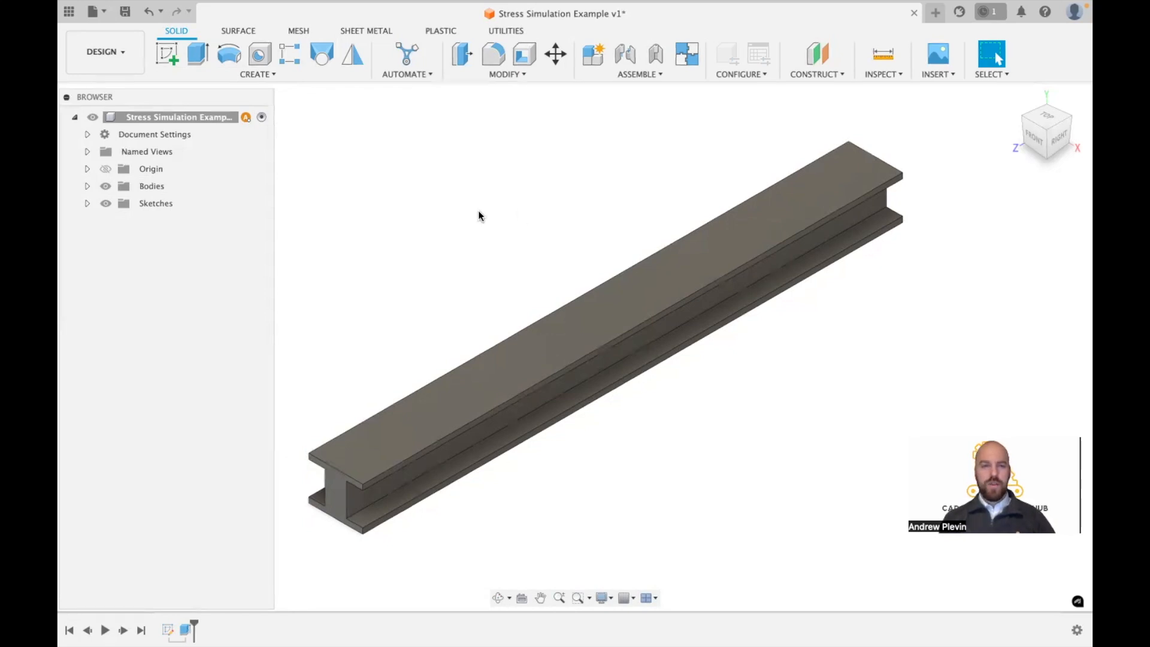
- Switch to the Simulation workspace and create a Static Stress study for the beam
click(126, 59)
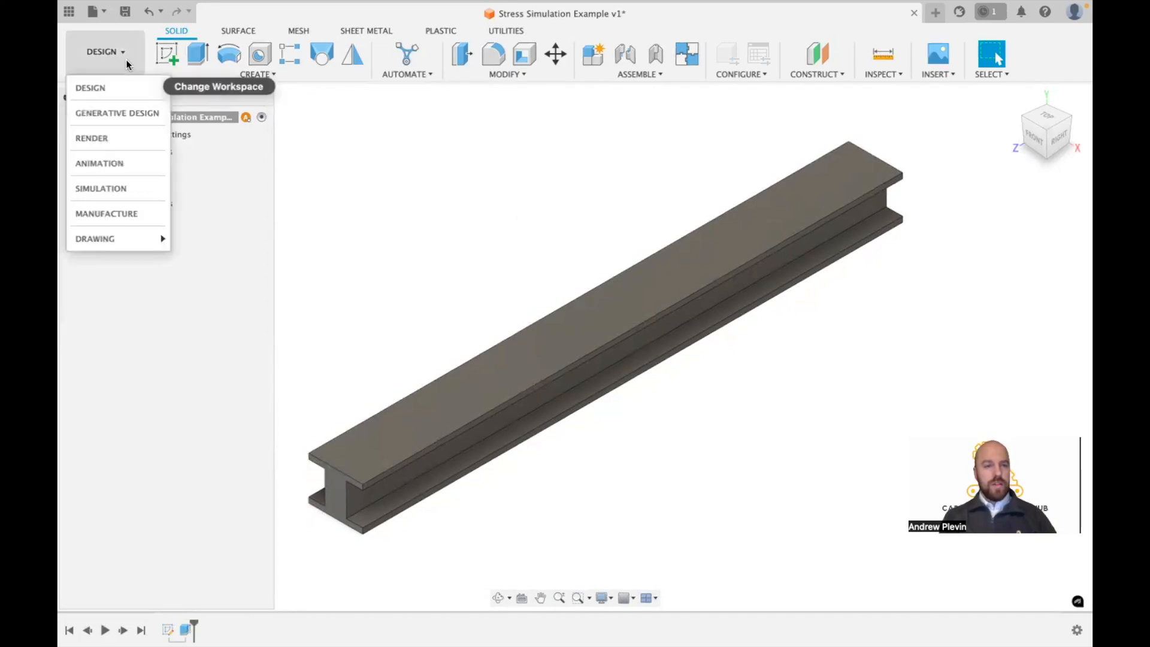
click(130, 189)
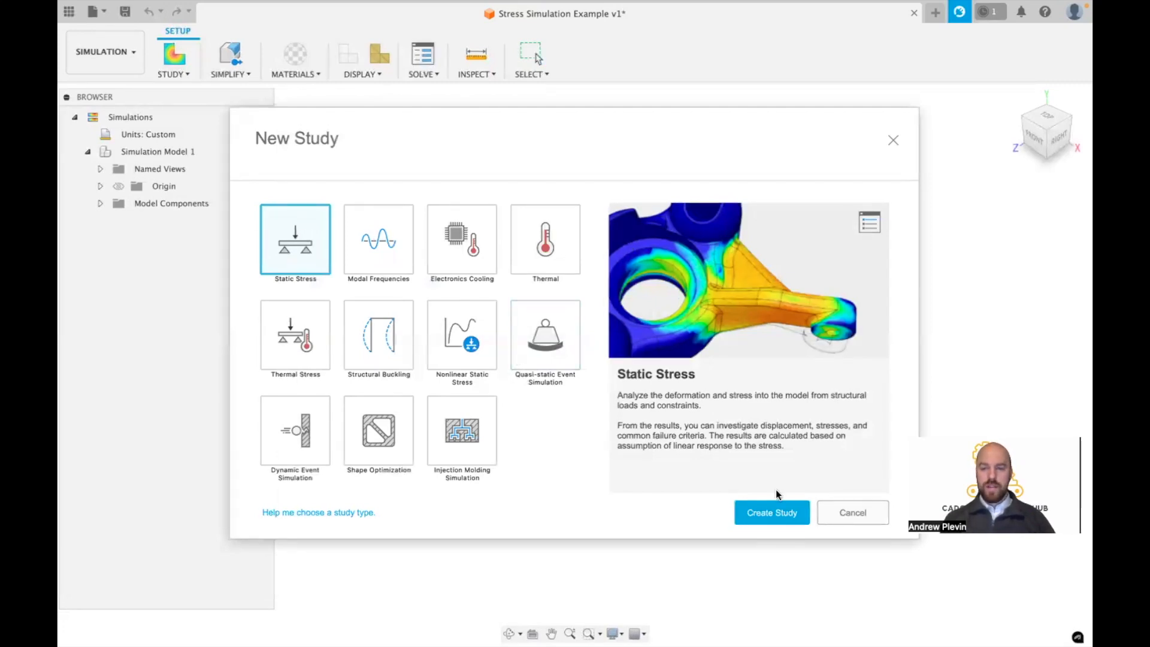
click(794, 515)
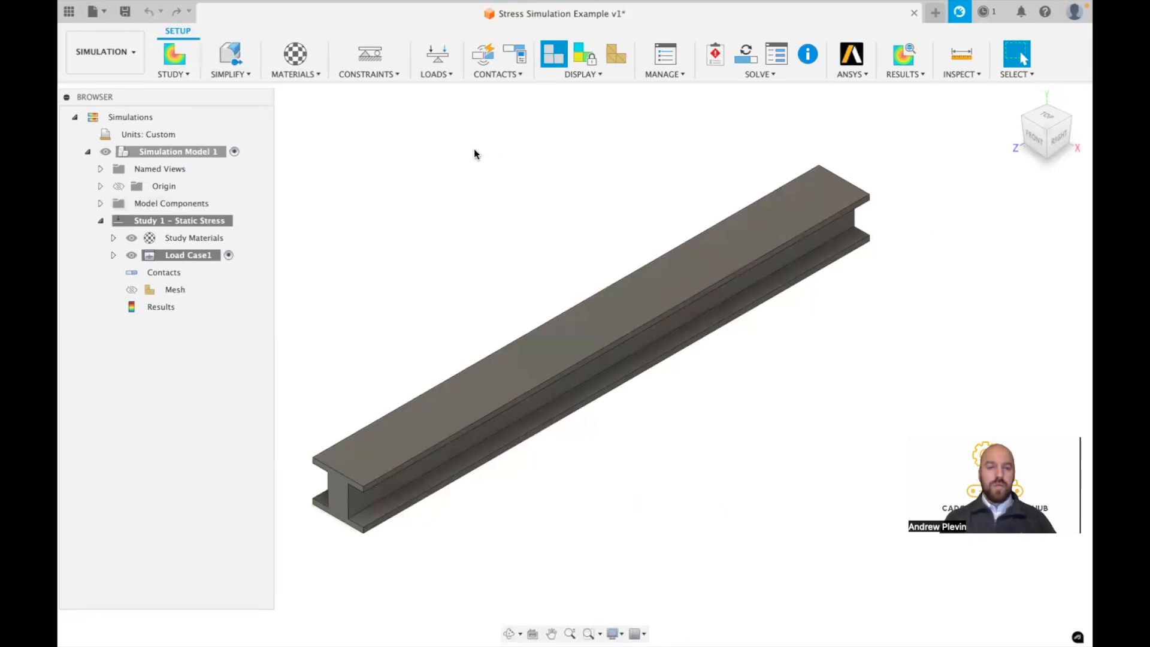
- Set the beam's study material to Stainless Steel 17-4 PH
click(178, 76)
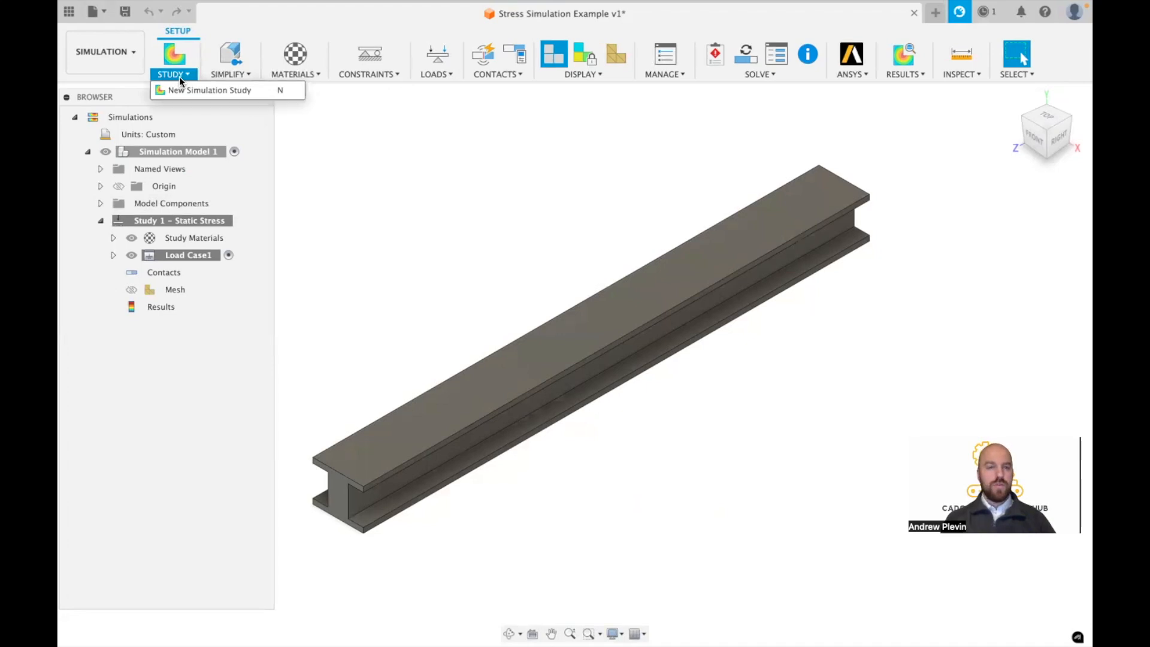
mouse_move(211, 76)
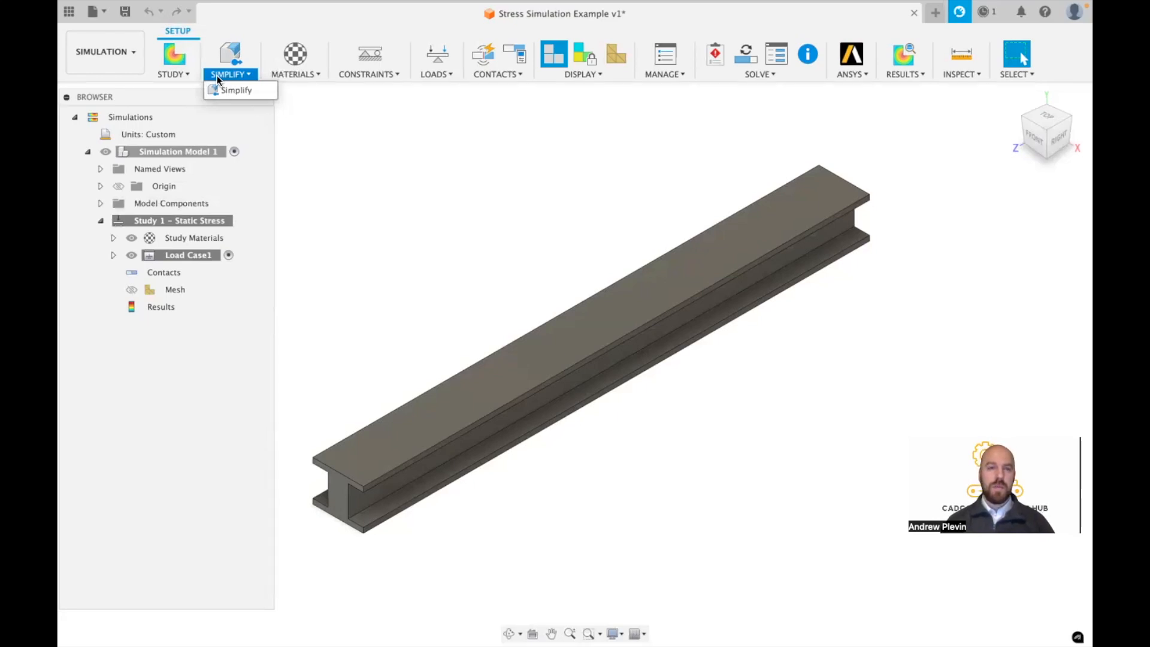
mouse_move(283, 72)
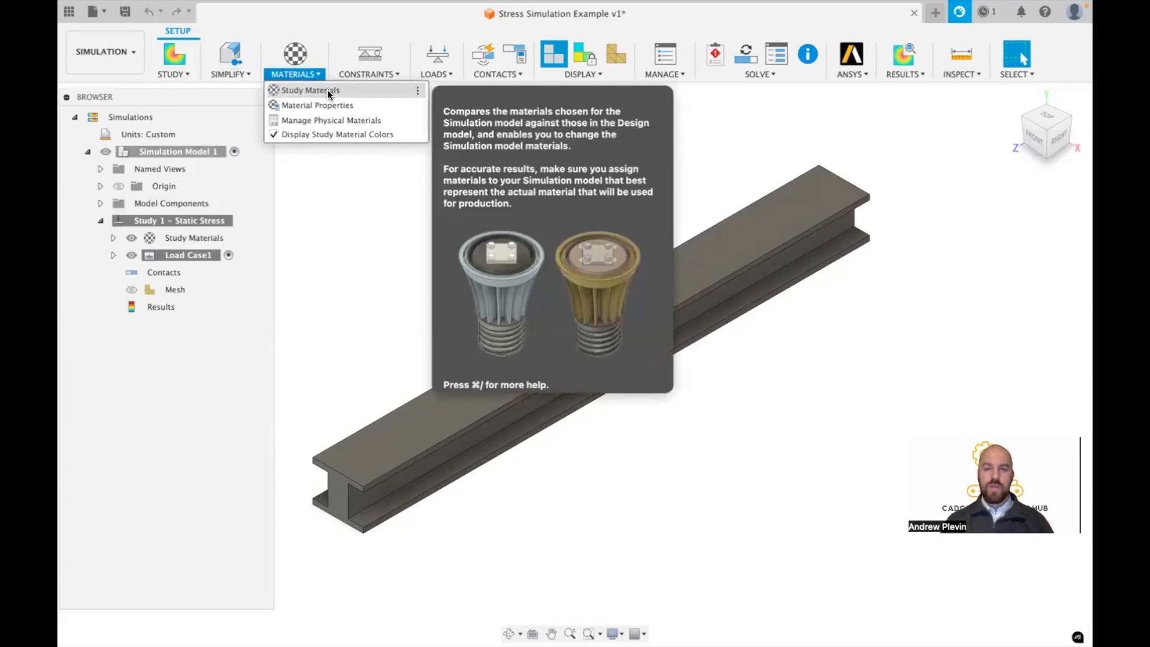
click(327, 90)
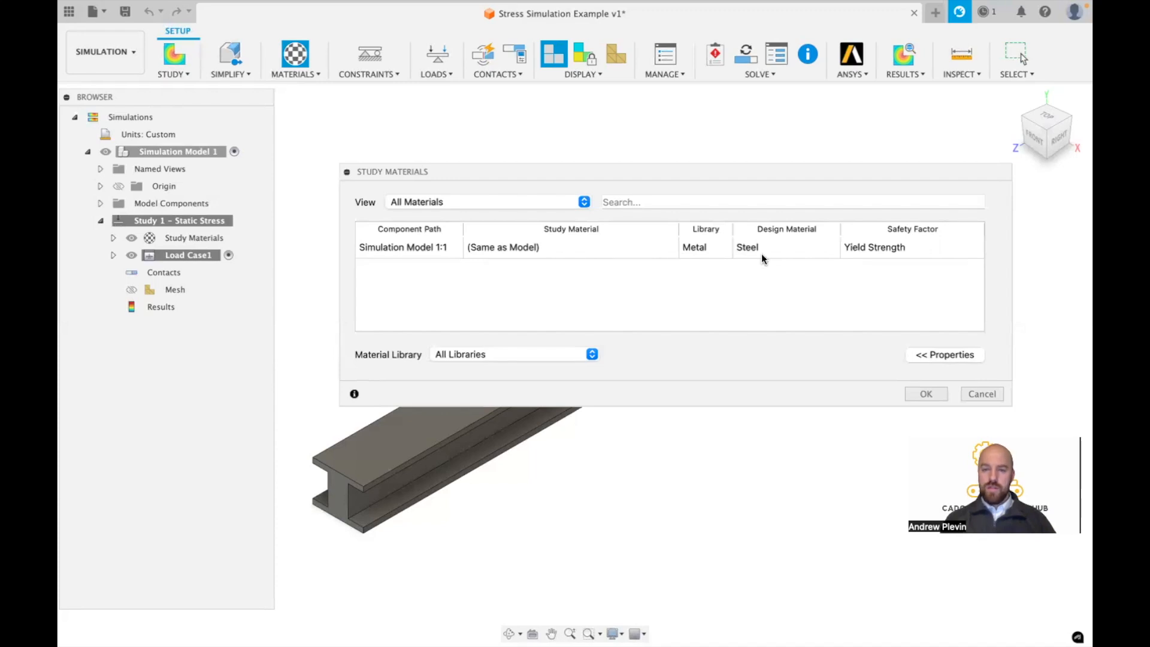
click(668, 246)
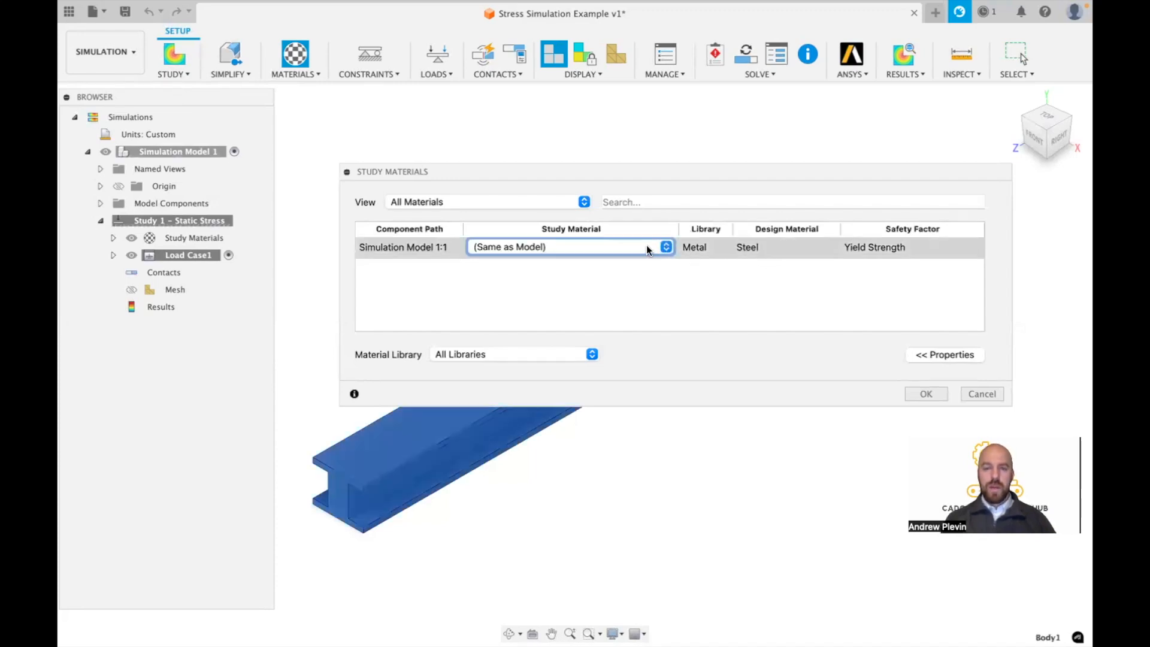
click(647, 250)
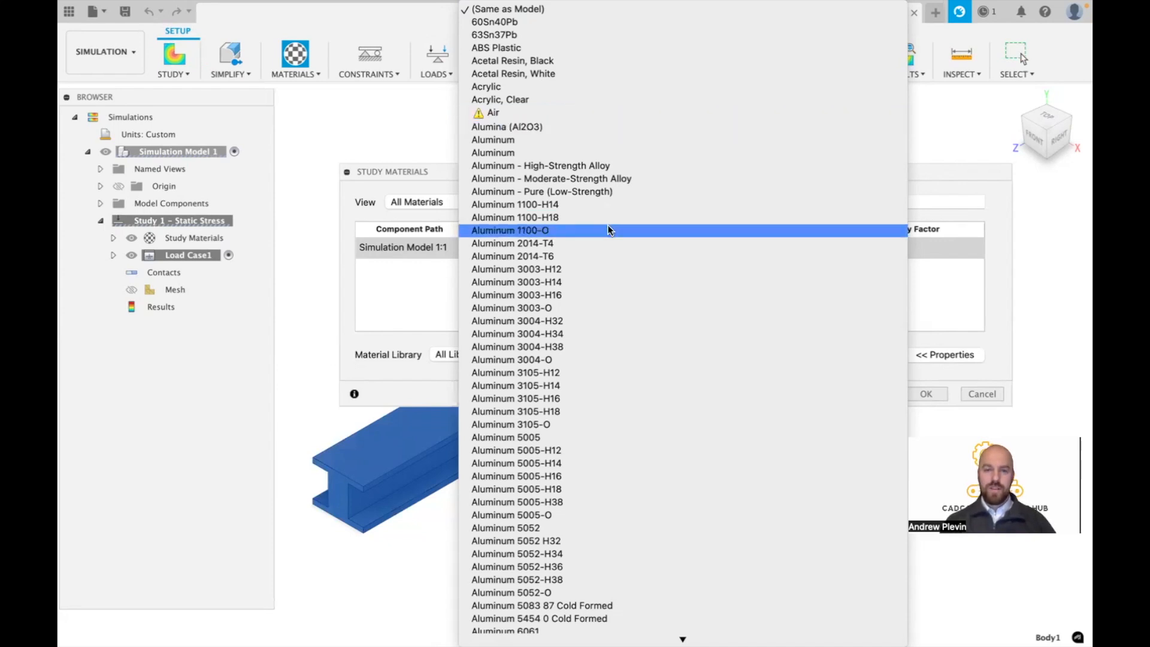
scroll(623, 270, down, 15)
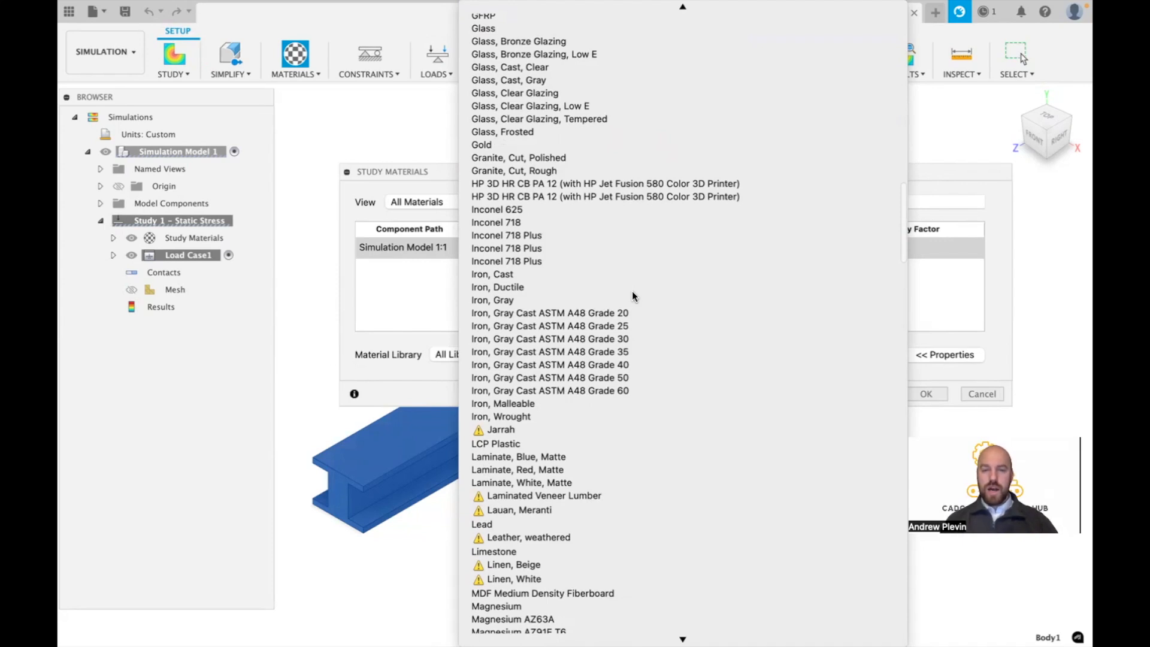
key(s)
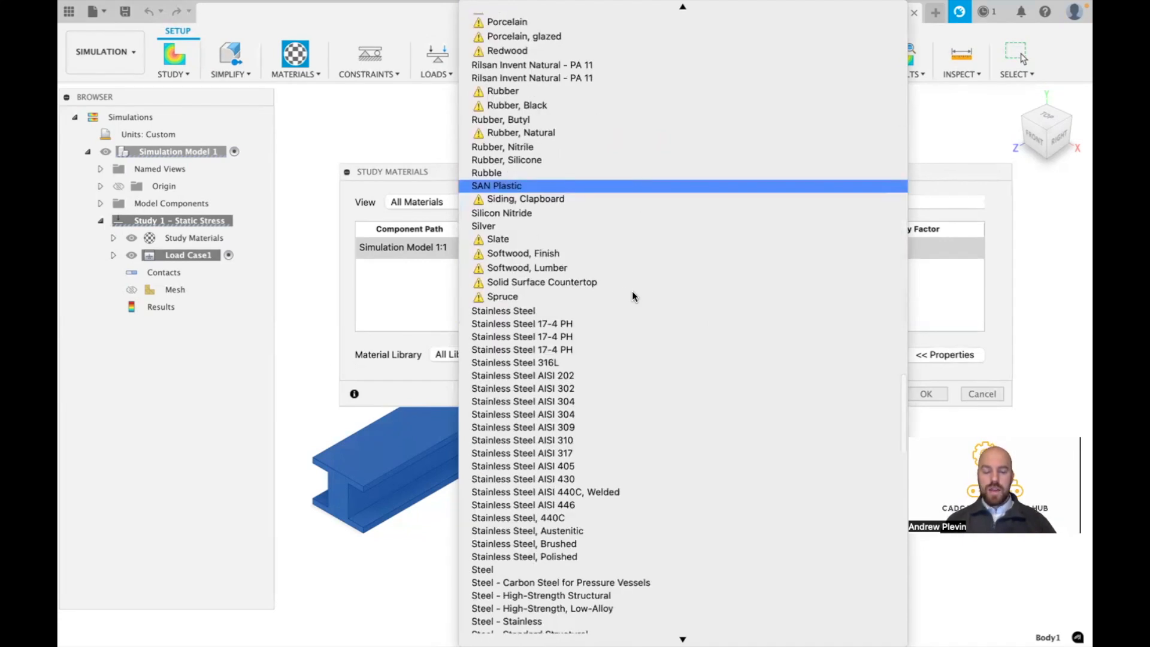
key(Down)
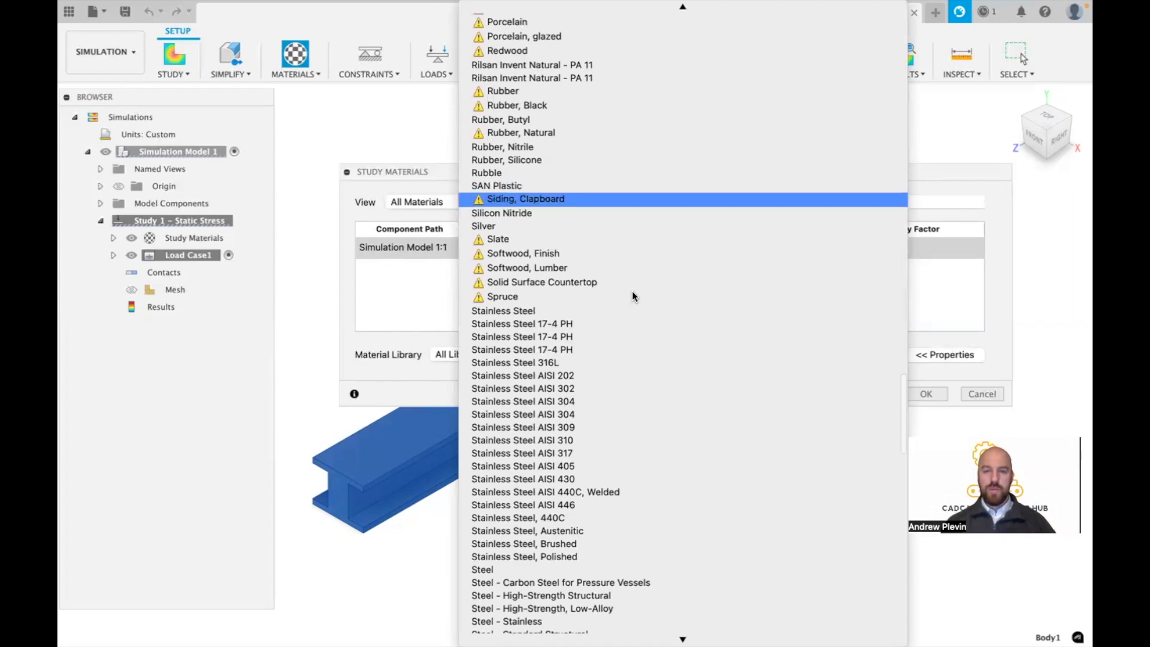
click(603, 324)
click(677, 310)
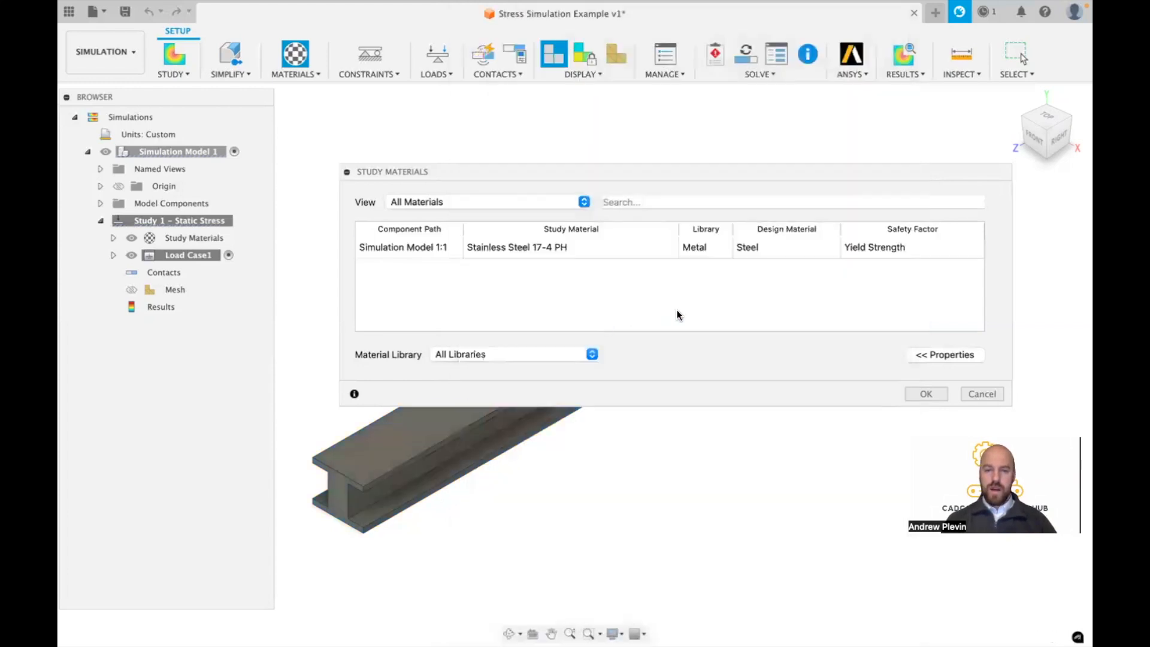
click(940, 394)
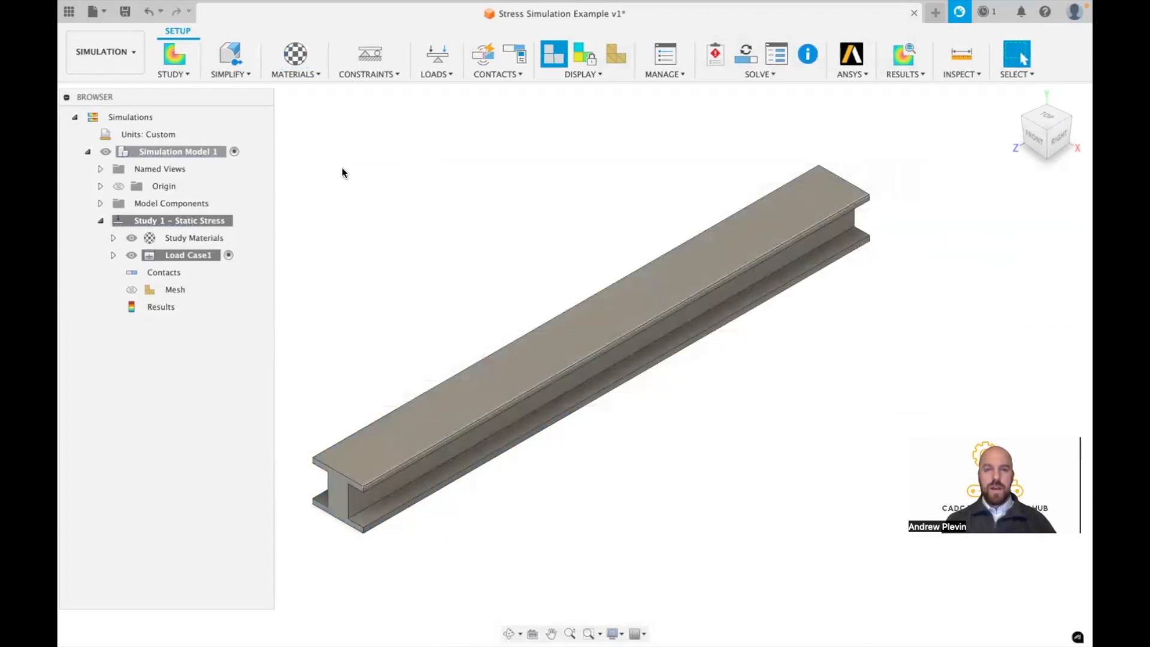
- Apply a Fixed structural constraint to the I-shaped face at the beam's front end
click(345, 76)
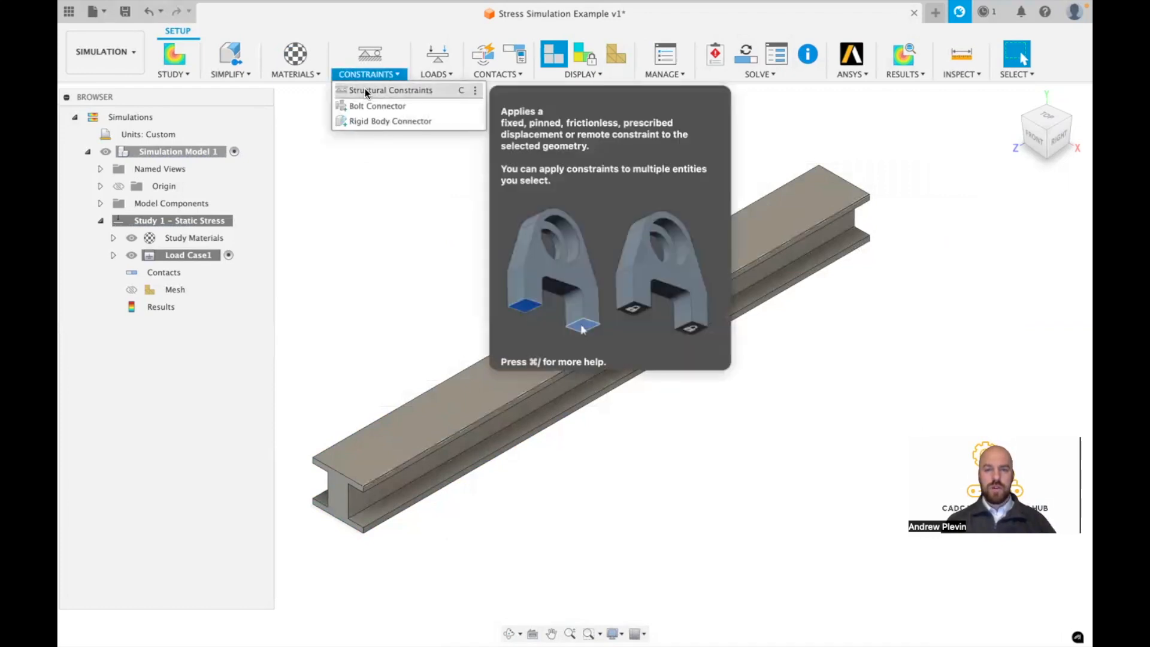
click(418, 91)
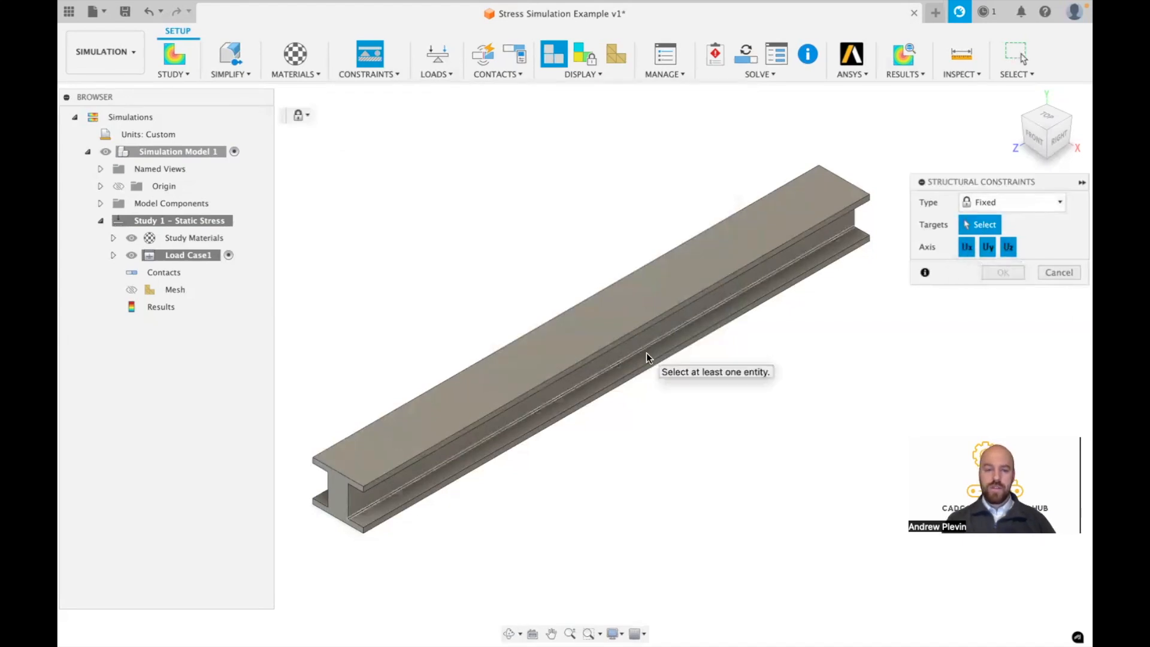
click(340, 501)
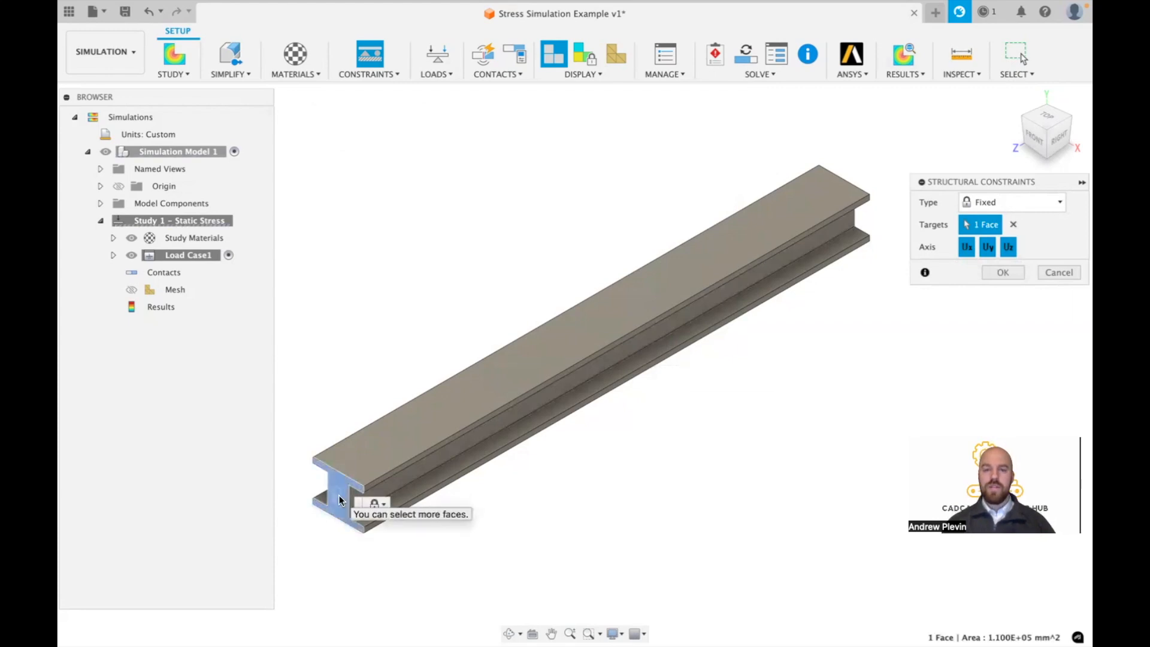
click(997, 274)
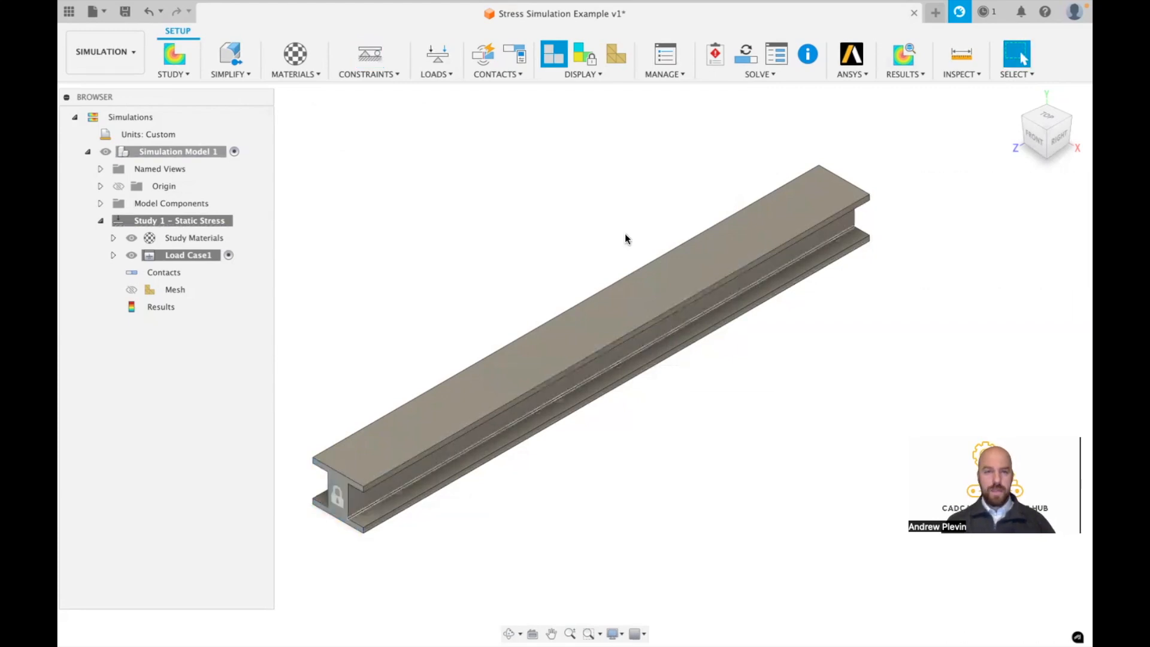
- Apply a downward structural Force load of 50000000 N to the upper face of the top flange
click(431, 75)
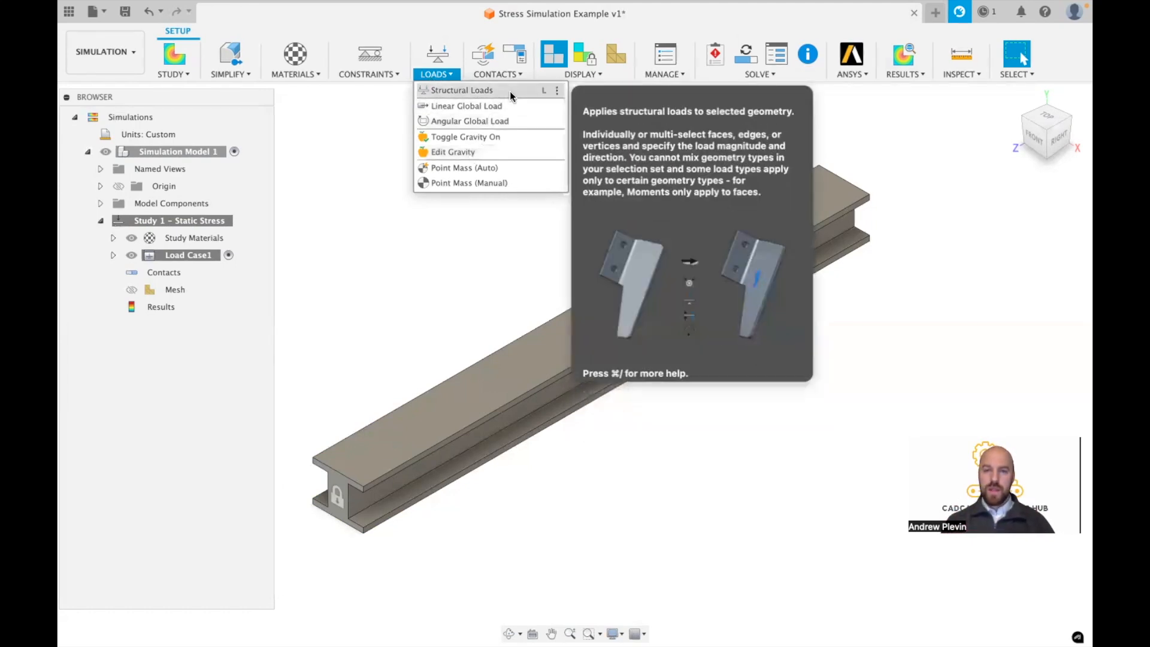
click(510, 90)
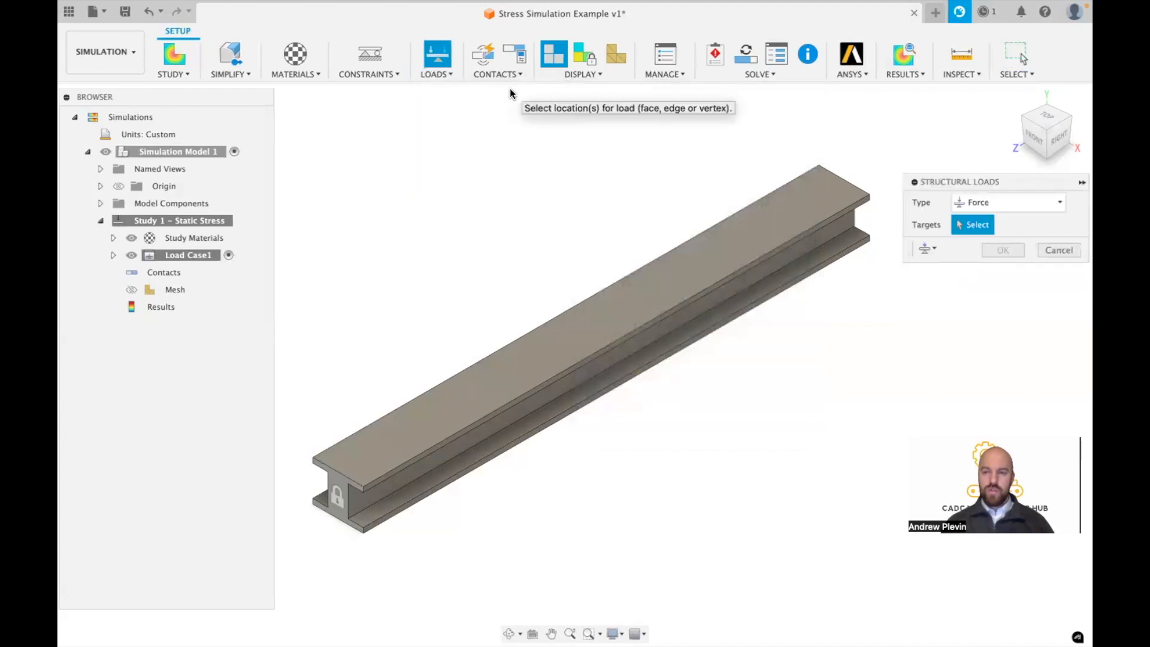
click(1000, 202)
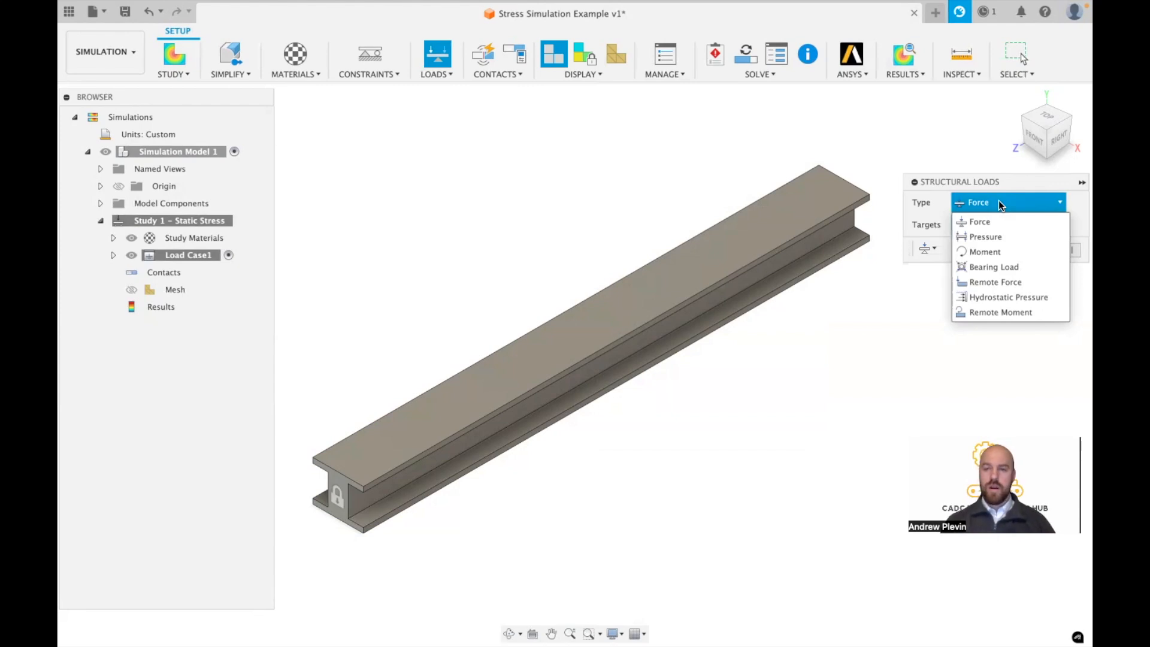
click(998, 202)
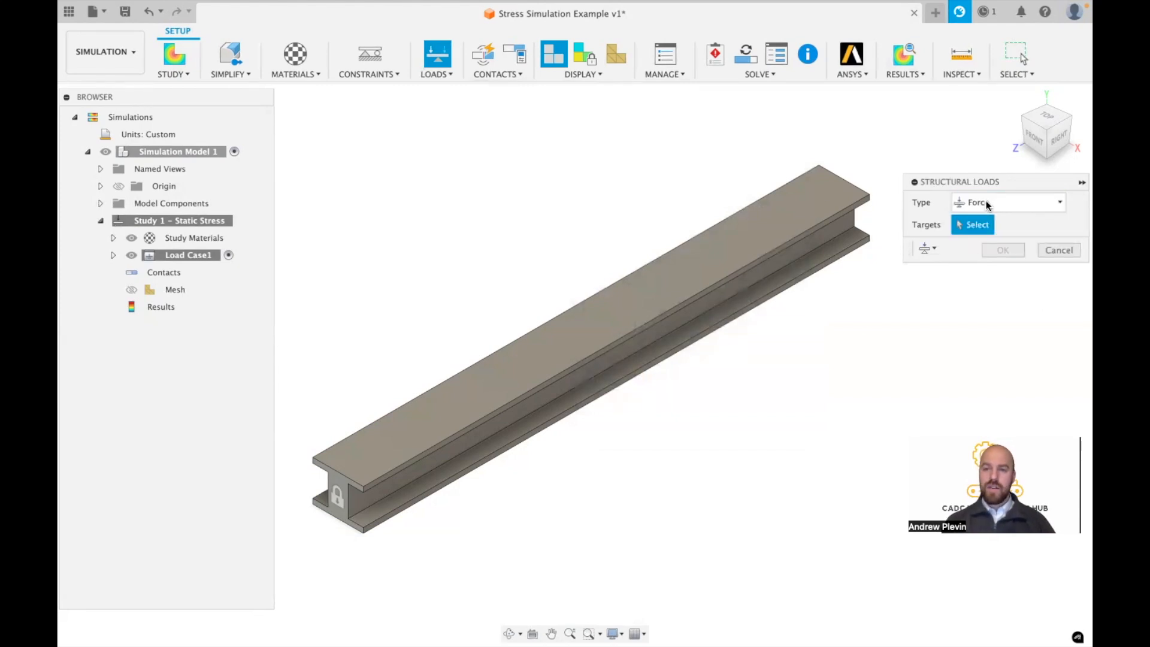
click(710, 271)
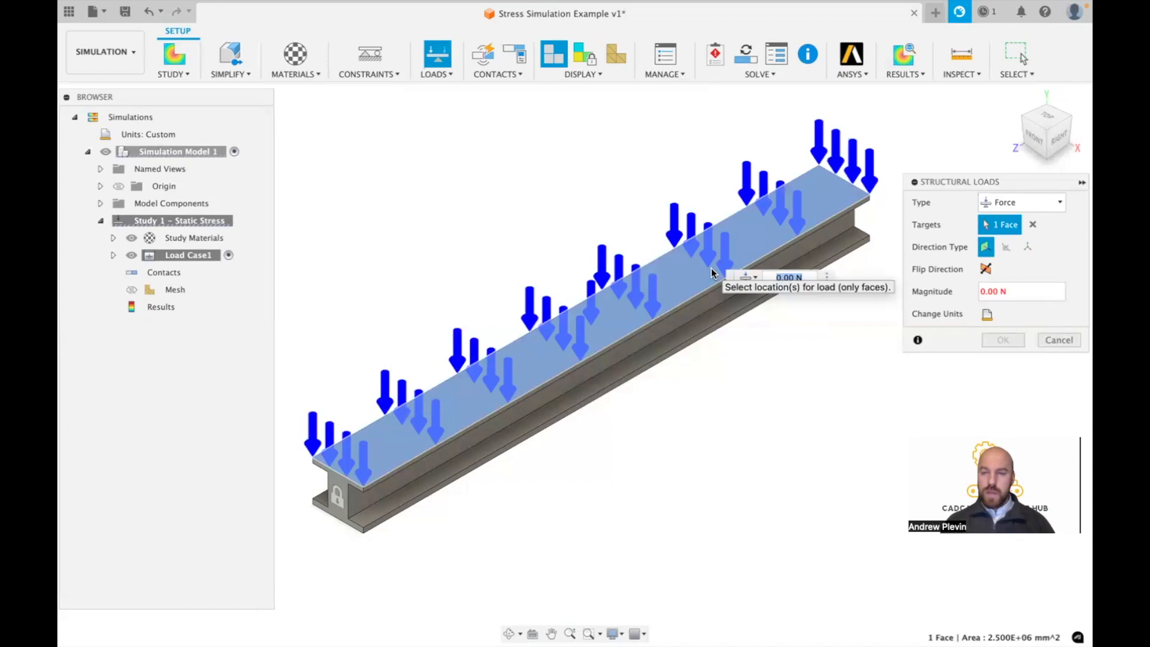
text(5)
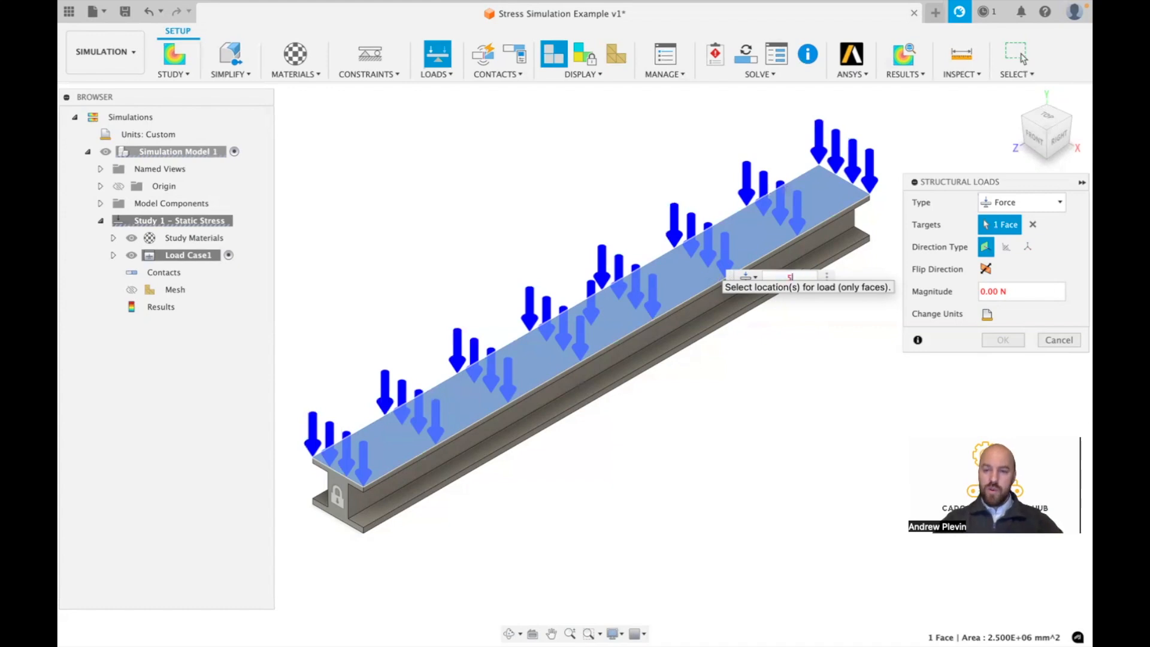
text(0000)
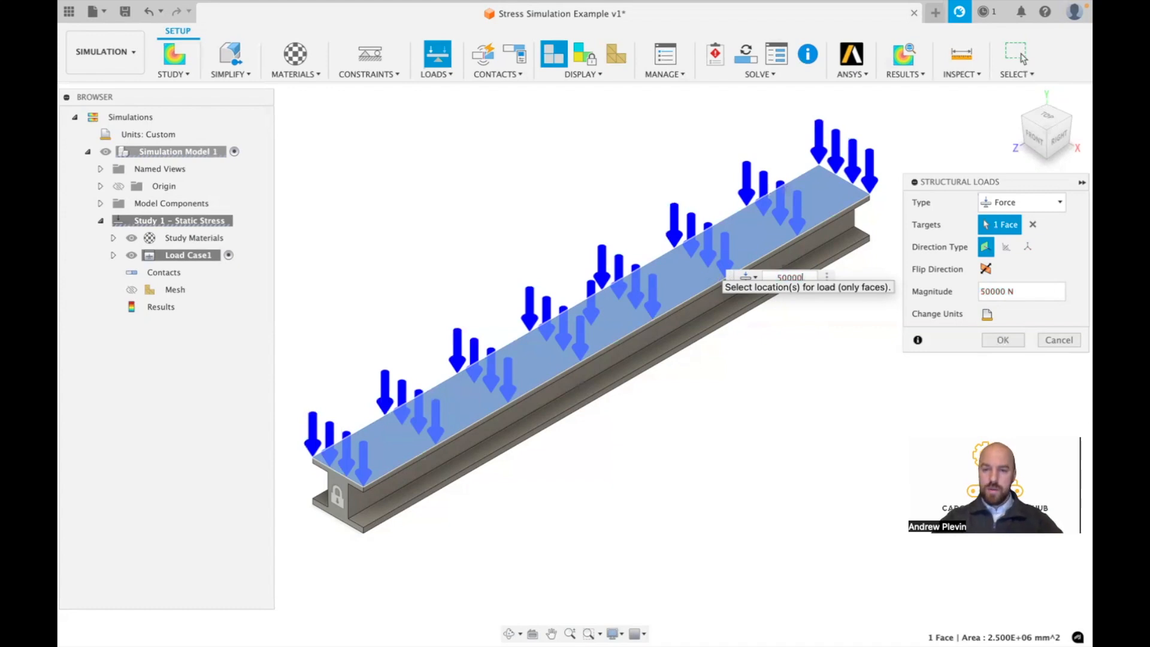
text(000)
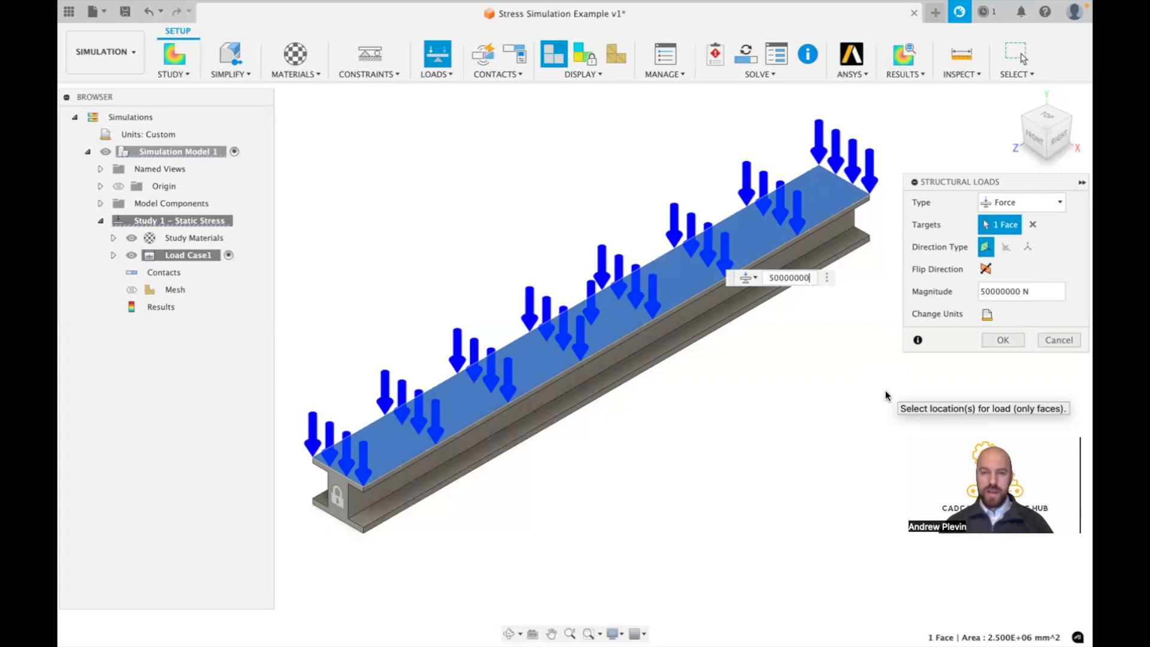
click(1000, 341)
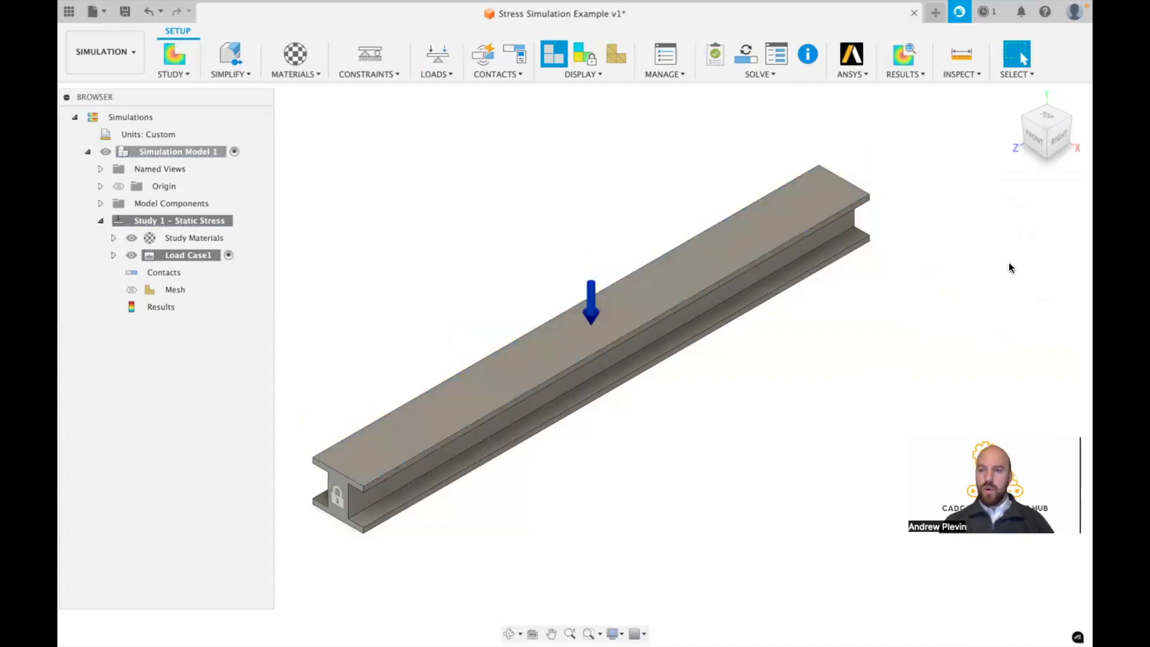
click(1073, 123)
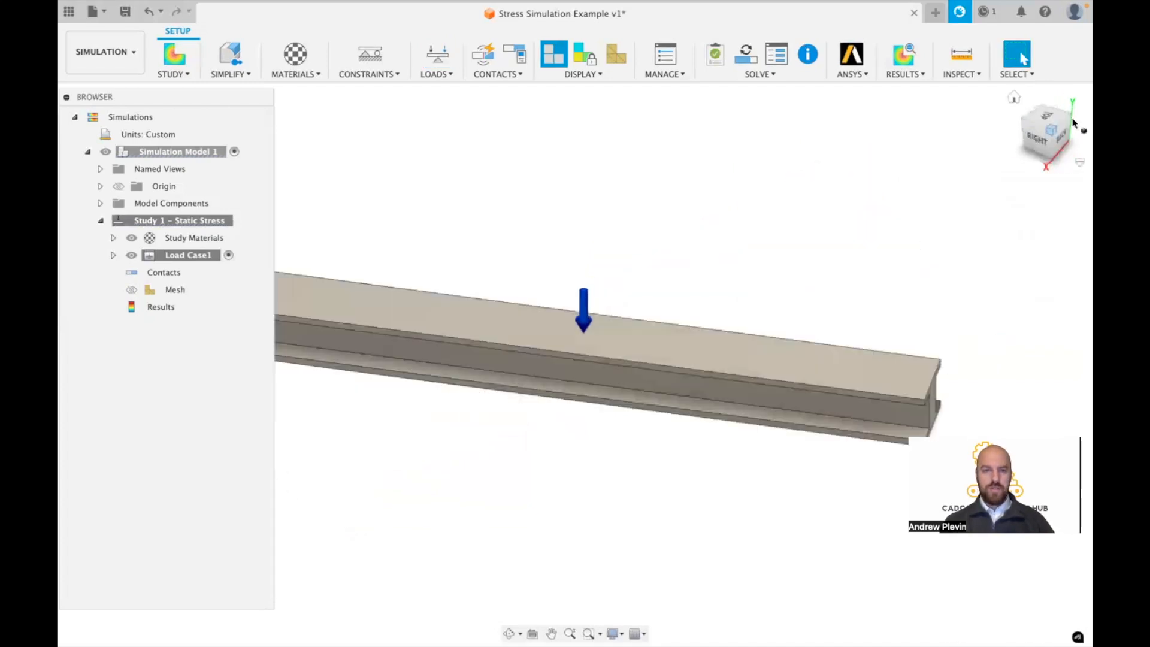
- Apply a structural Force load of 50000 N to the I-shaped face at the beam's free end, pushing inward along its length
click(449, 74)
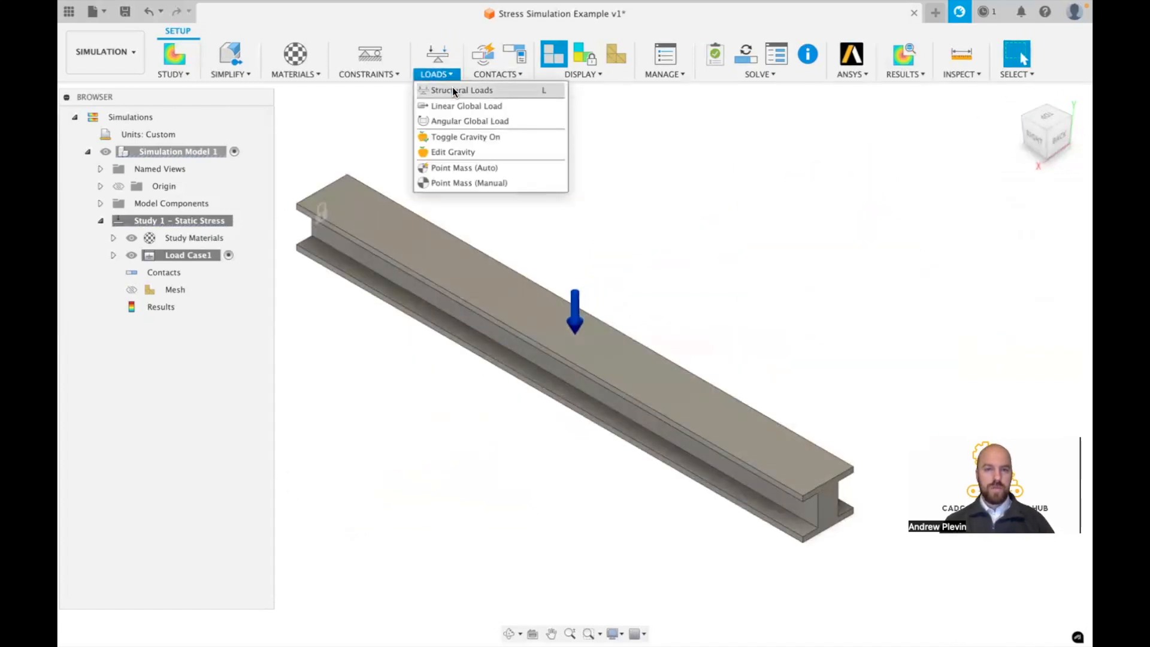
click(451, 89)
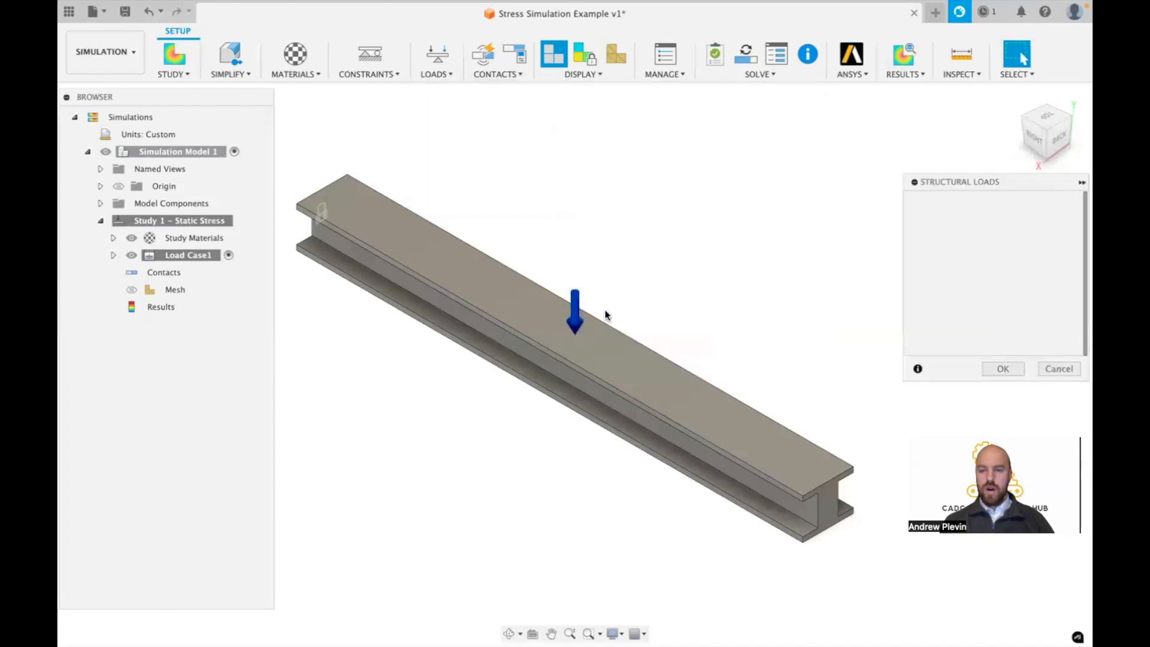
click(827, 506)
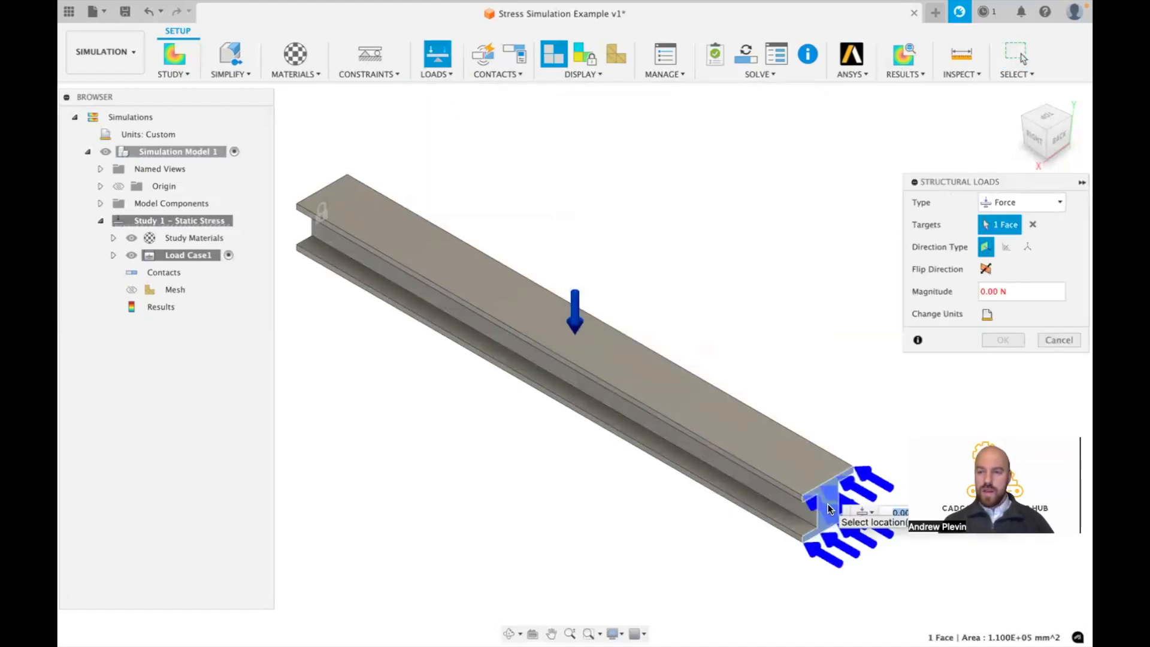
click(981, 292)
text(5000)
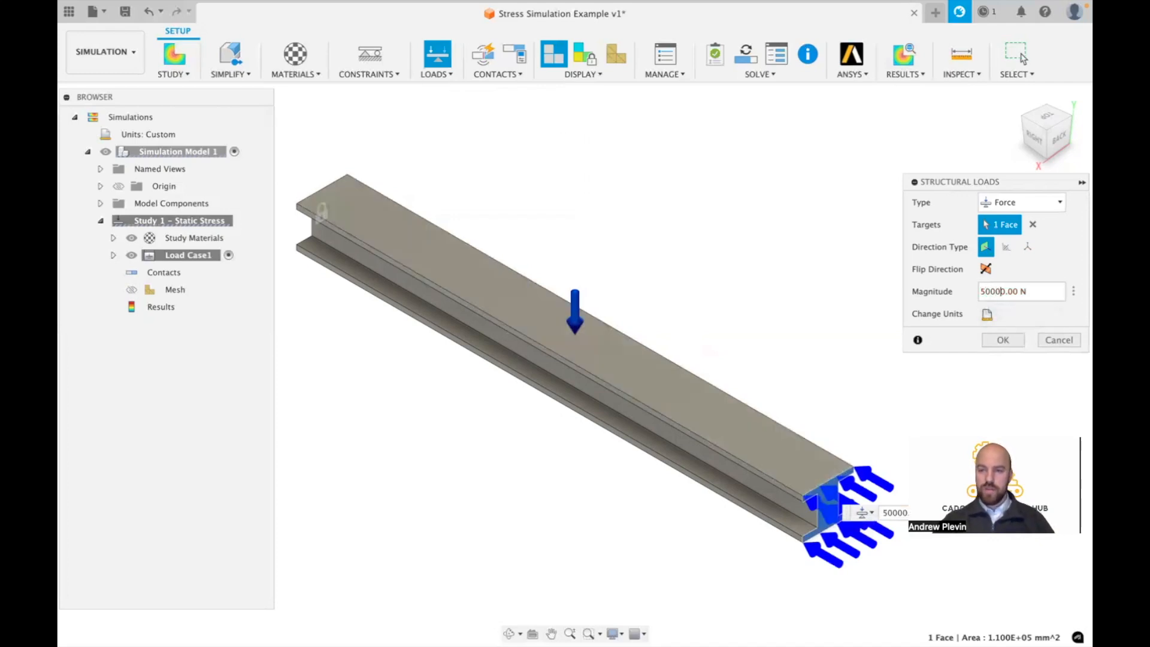
click(1008, 342)
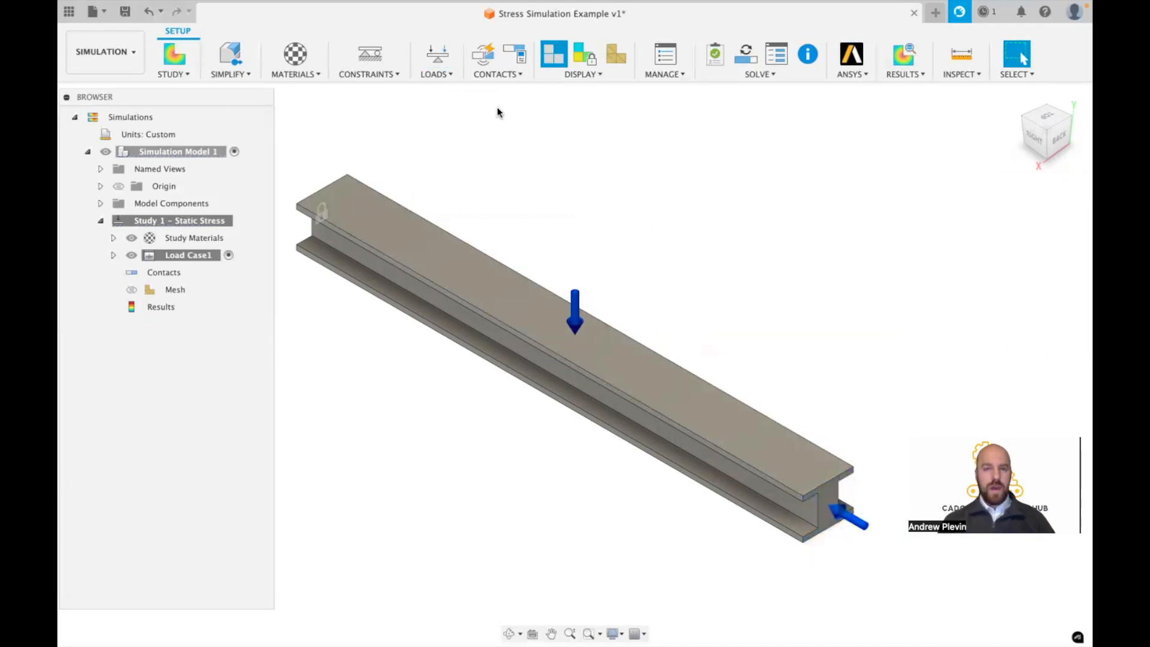
- Run the Pre-check on the static stress study setup and dismiss its report
click(703, 76)
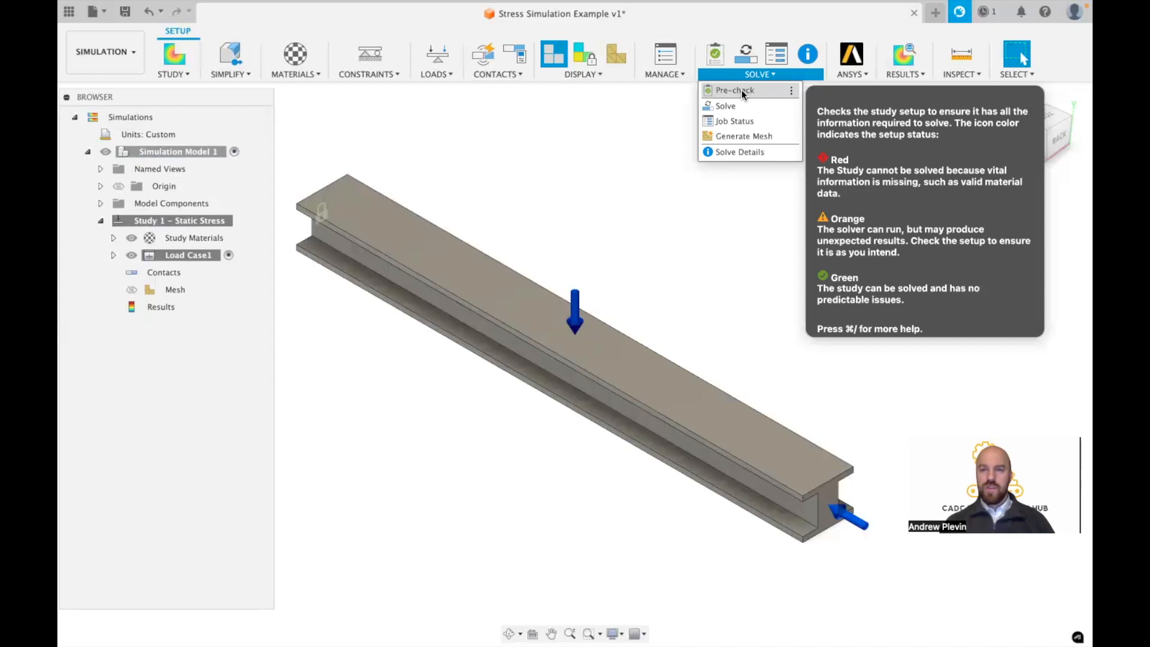
click(742, 91)
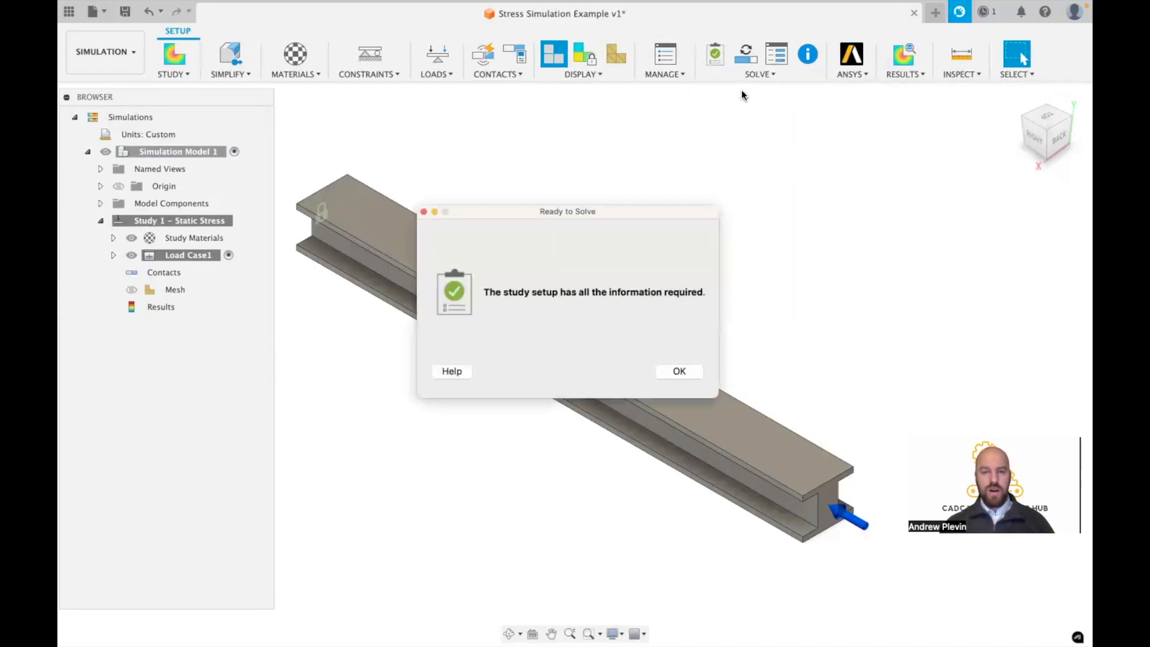
click(676, 373)
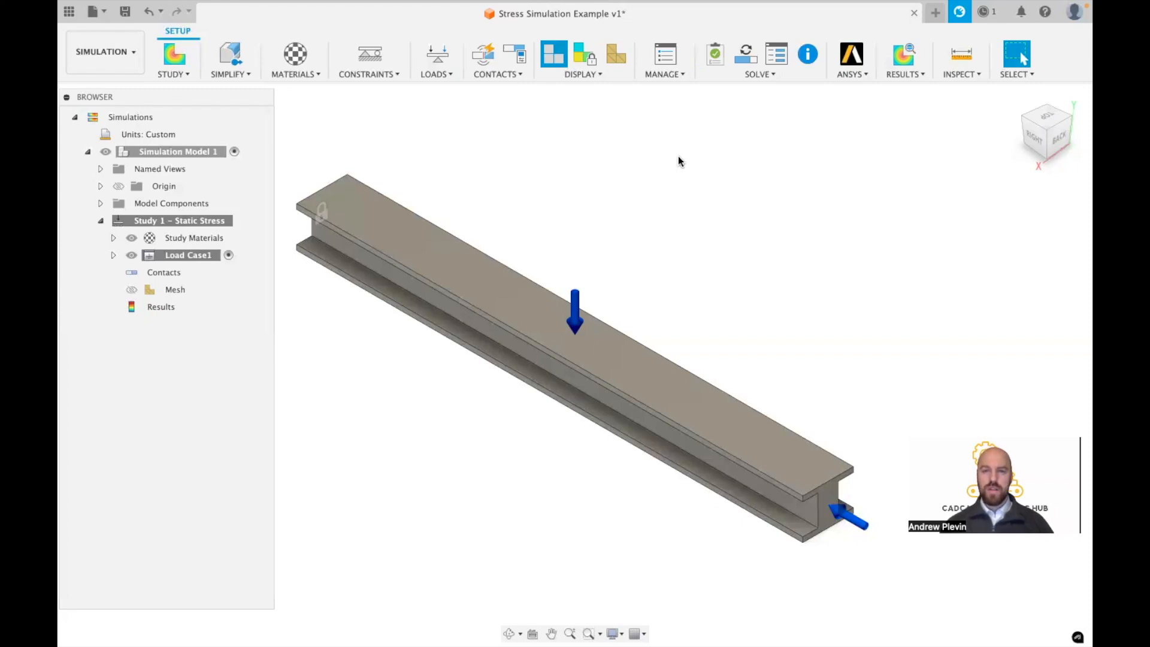
- Use the Education account for simulation and generative design tasks in the cloud credit preferences, and solve Study 1 - Static Stress
click(735, 76)
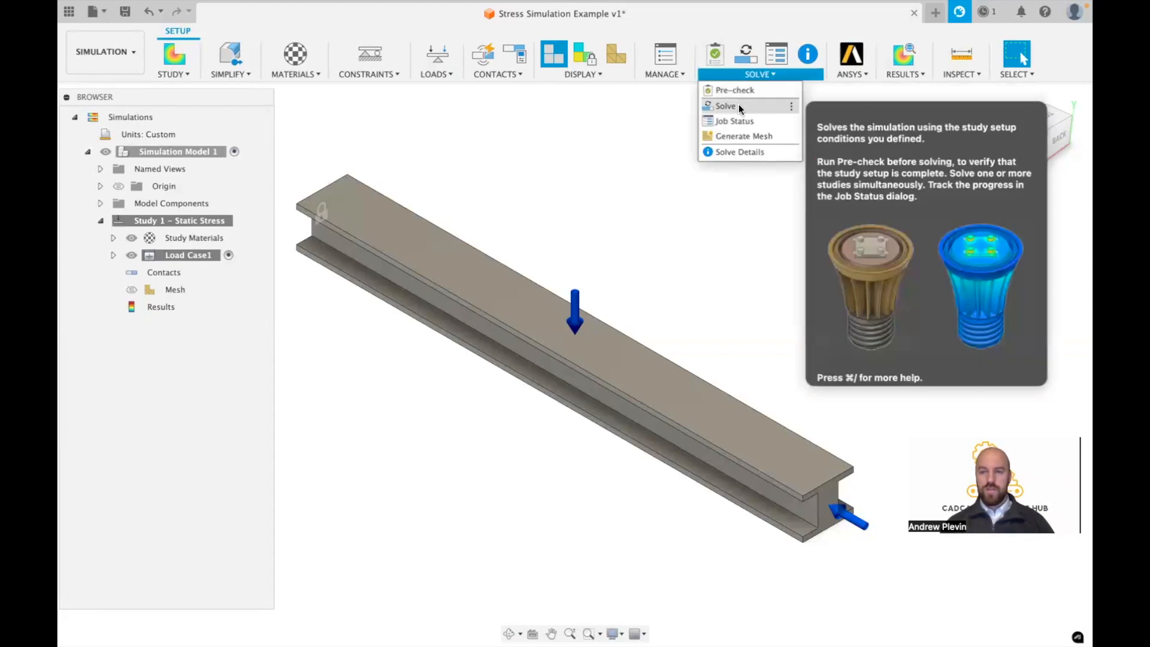
click(739, 105)
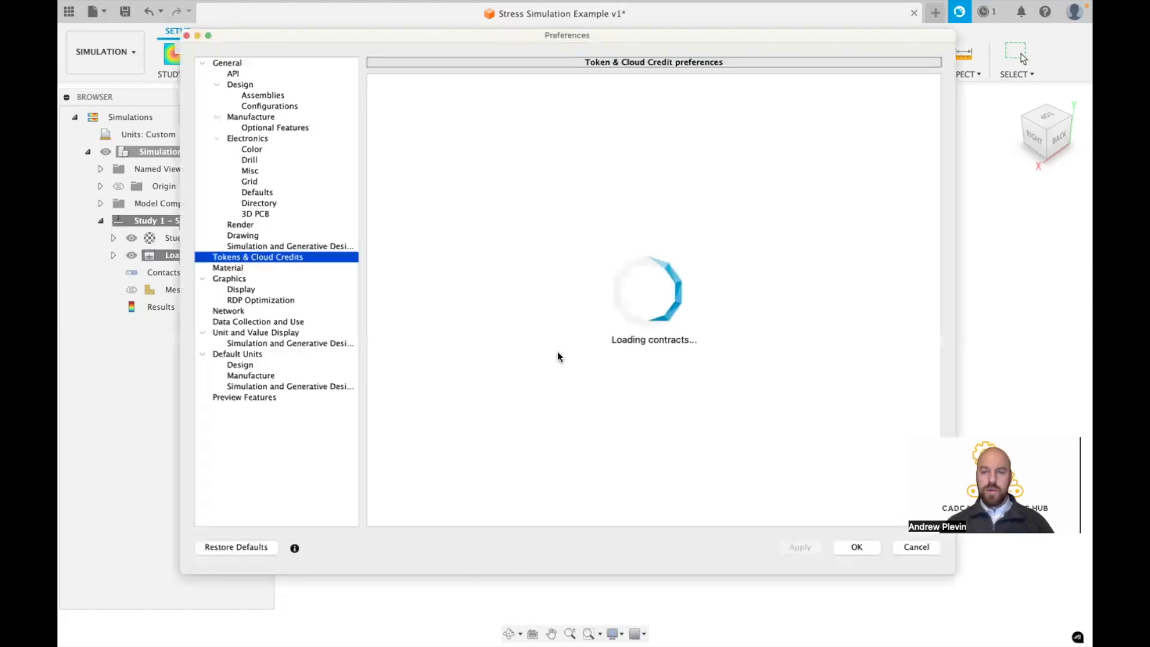
scroll(557, 351, down, 3)
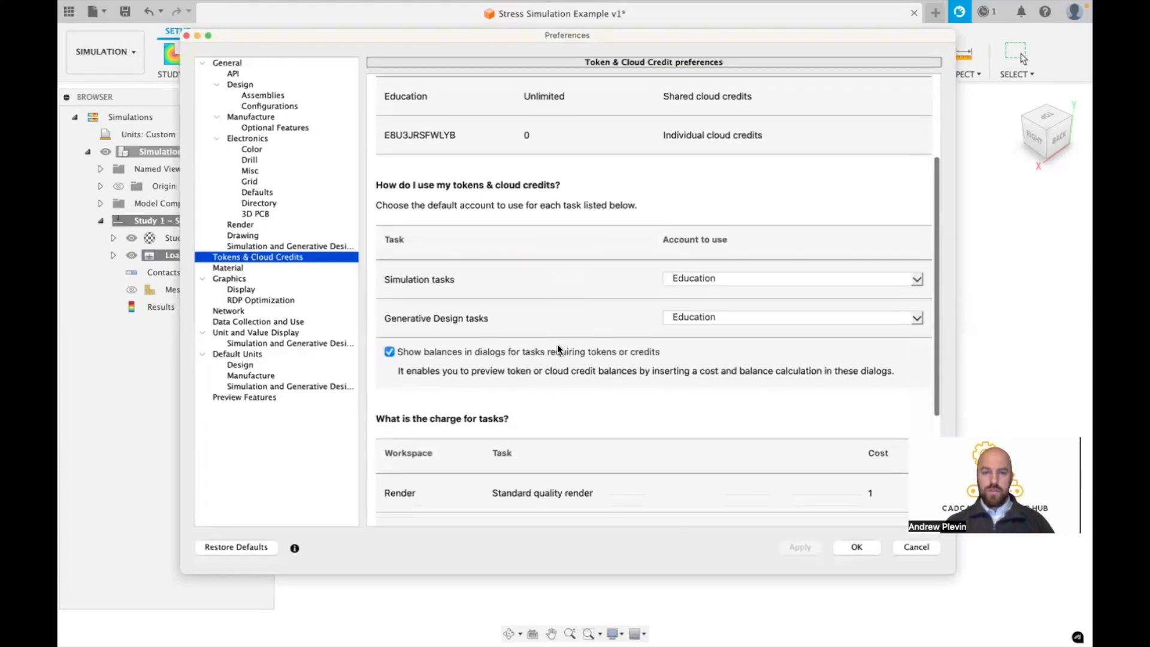
click(717, 275)
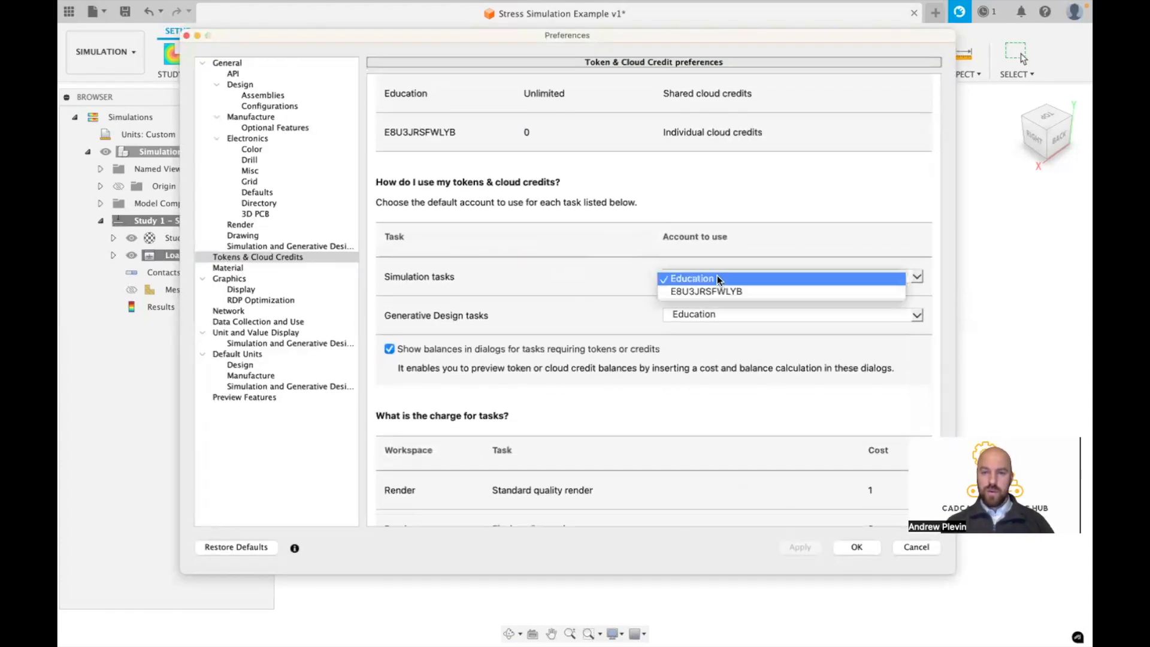
click(786, 277)
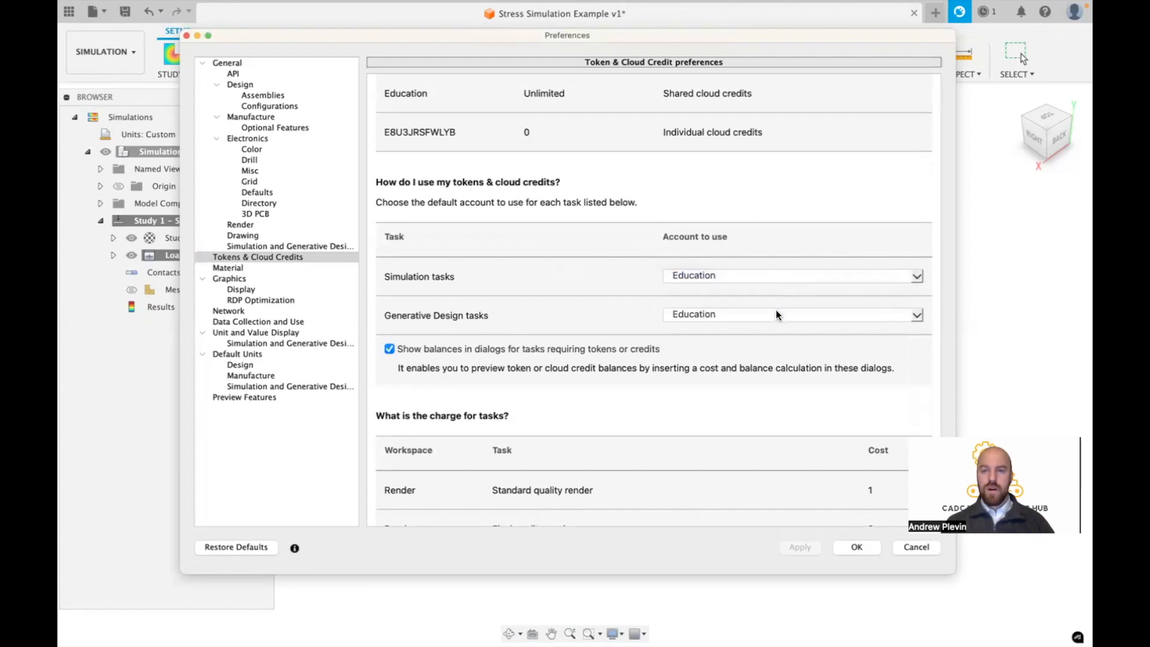
click(777, 313)
click(916, 316)
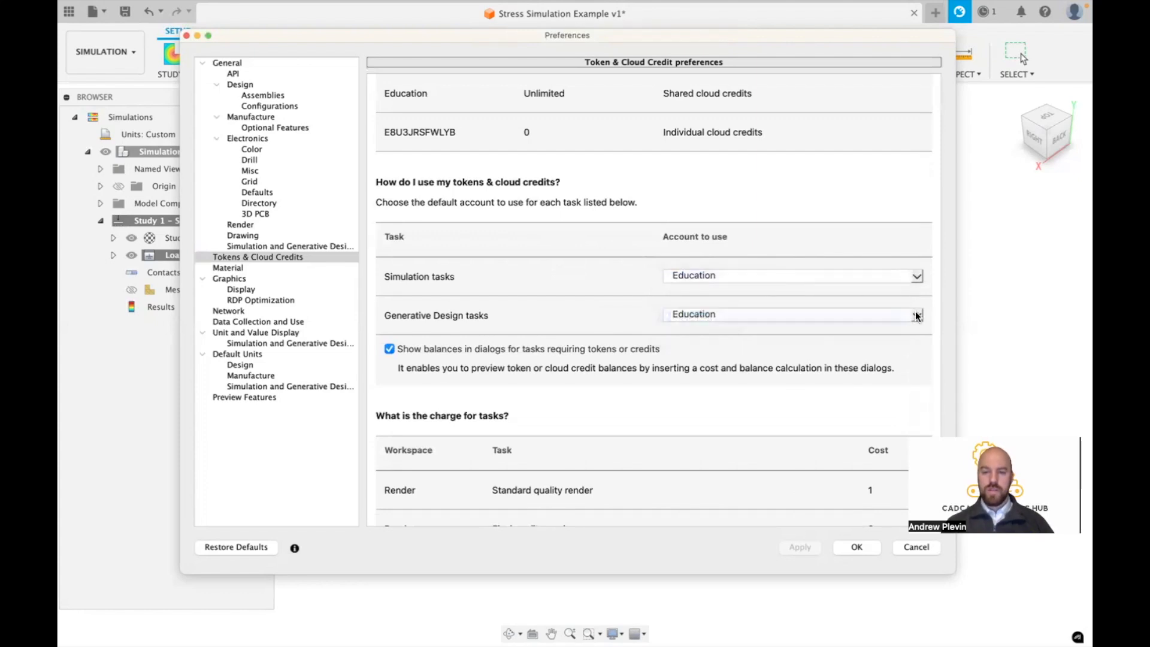
click(857, 547)
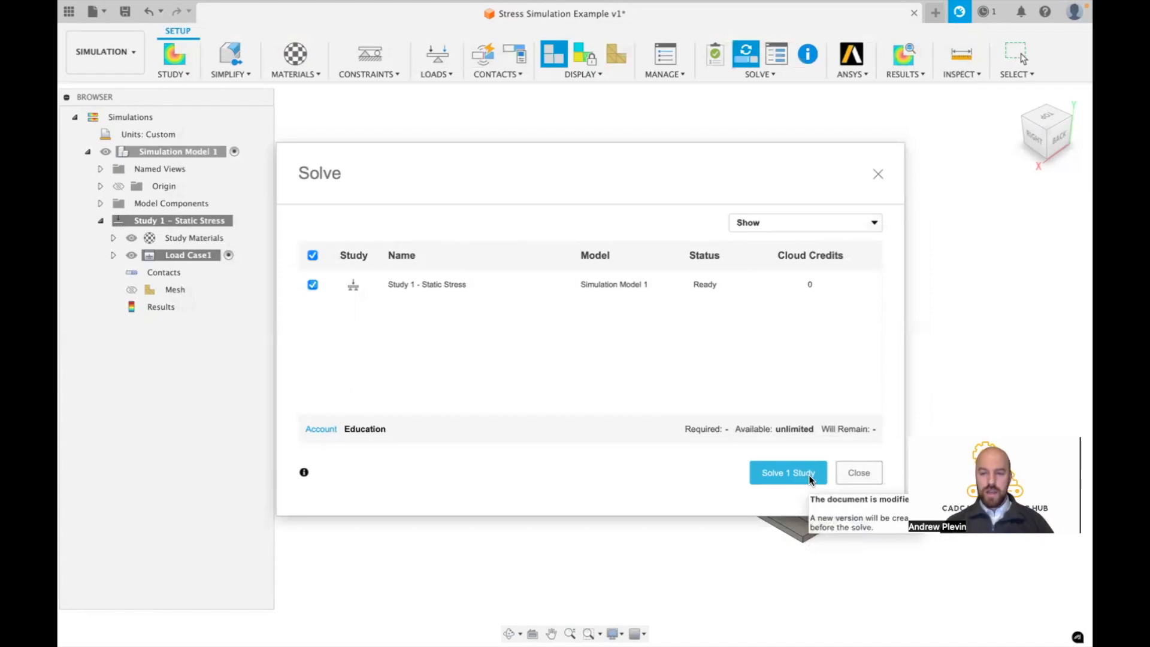
click(806, 473)
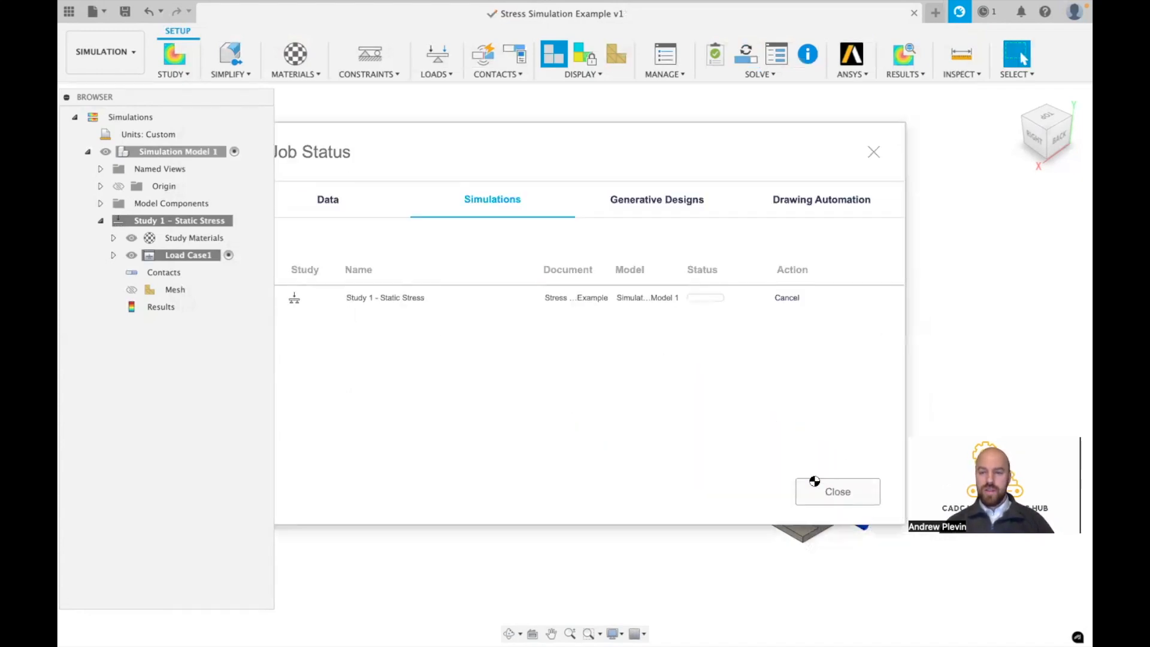